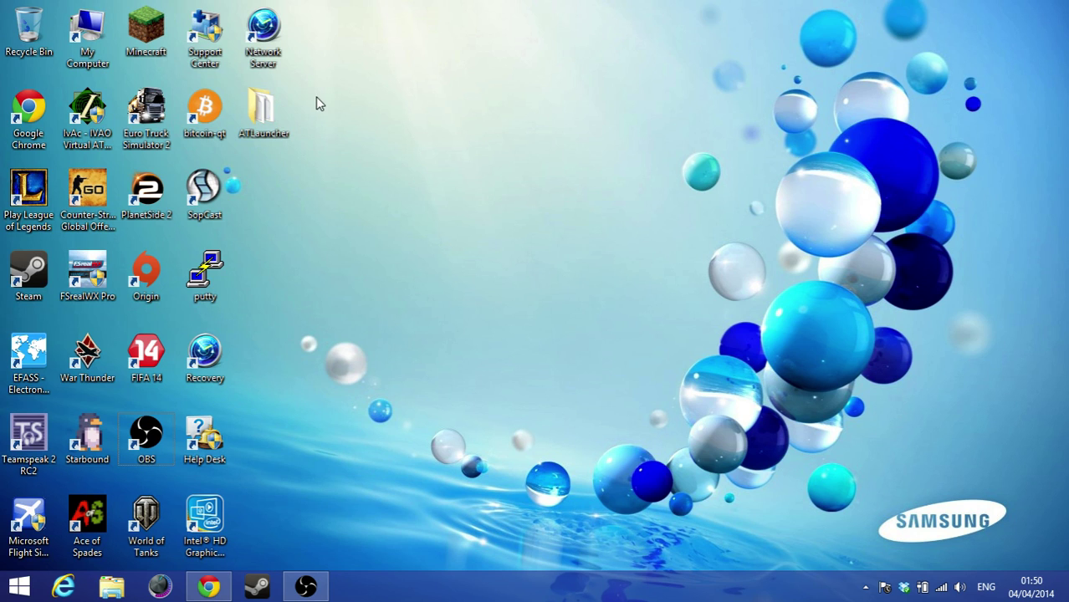
Open the desktop ATLauncher folder in File Explorer to show its Backups, Configs and Instances folders.
{"action": "mouse_move", "coordinate": [256, 114]}
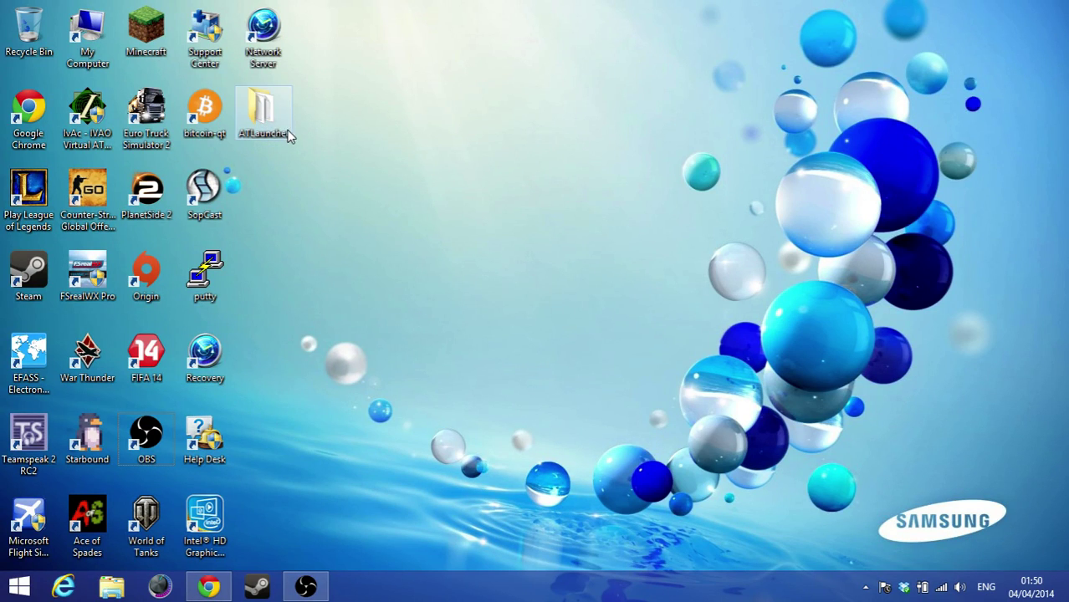
{"action": "left_click_drag", "start_coordinate": [305, 139], "coordinate": [232, 84]}
{"action": "left_click", "coordinate": [232, 79]}
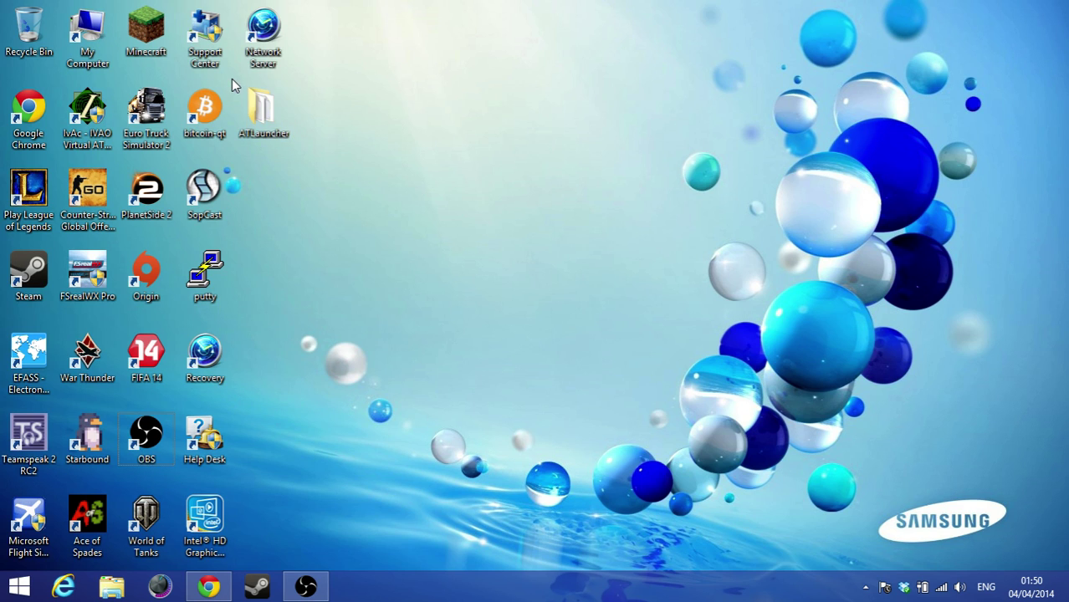
{"action": "double_click", "coordinate": [284, 133]}
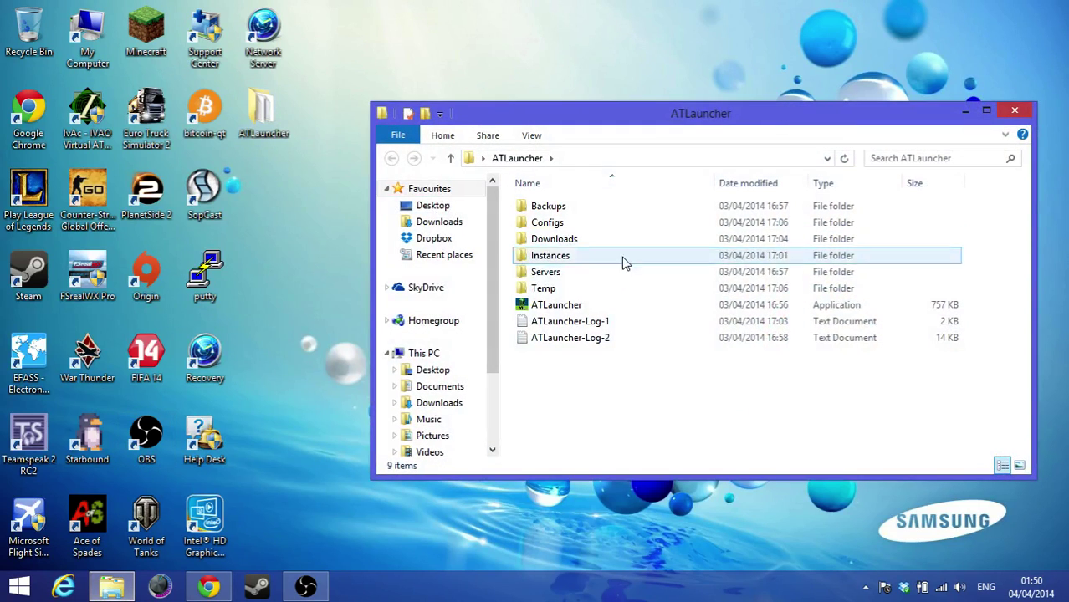
Start the ATLauncher 3.1.22 application from its folder.
{"action": "double_click", "coordinate": [601, 306]}
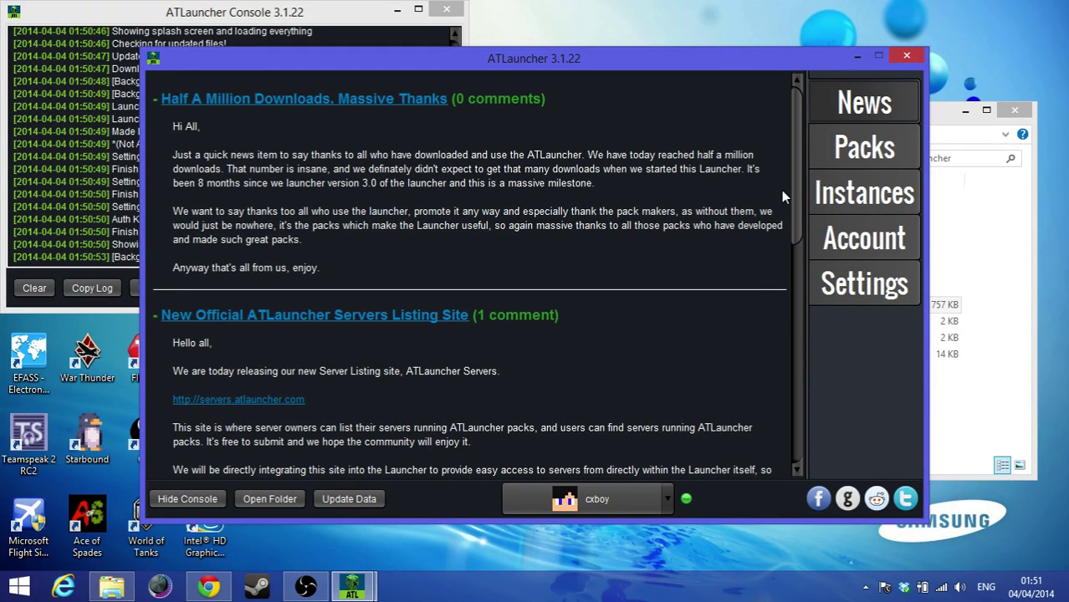
Browse the Packs and Instances pages, then open a new maximized Chrome window.
{"action": "left_click", "coordinate": [843, 147]}
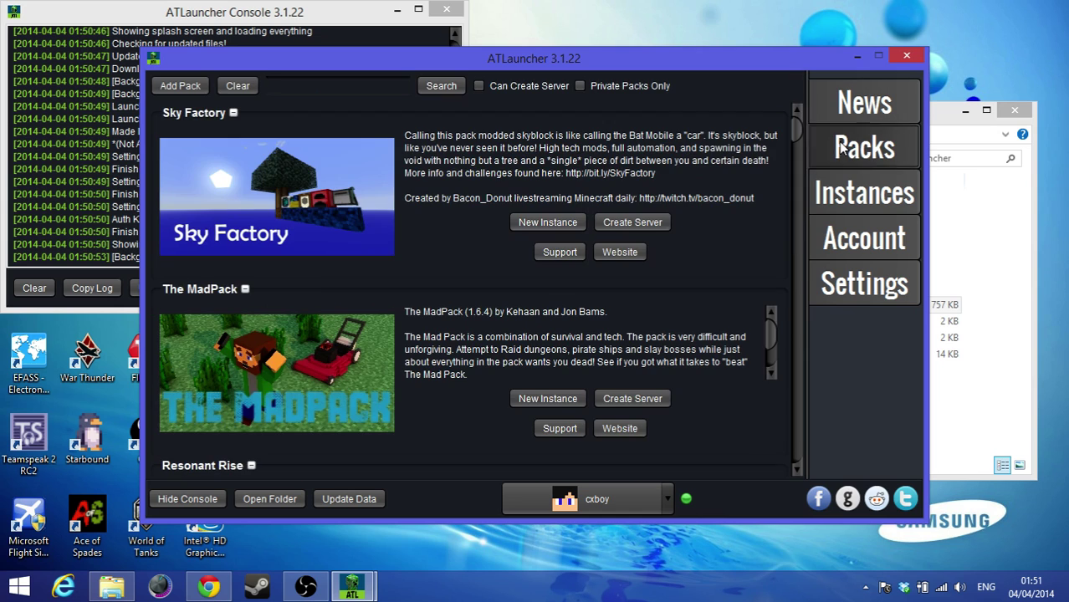
{"action": "left_click", "coordinate": [859, 194]}
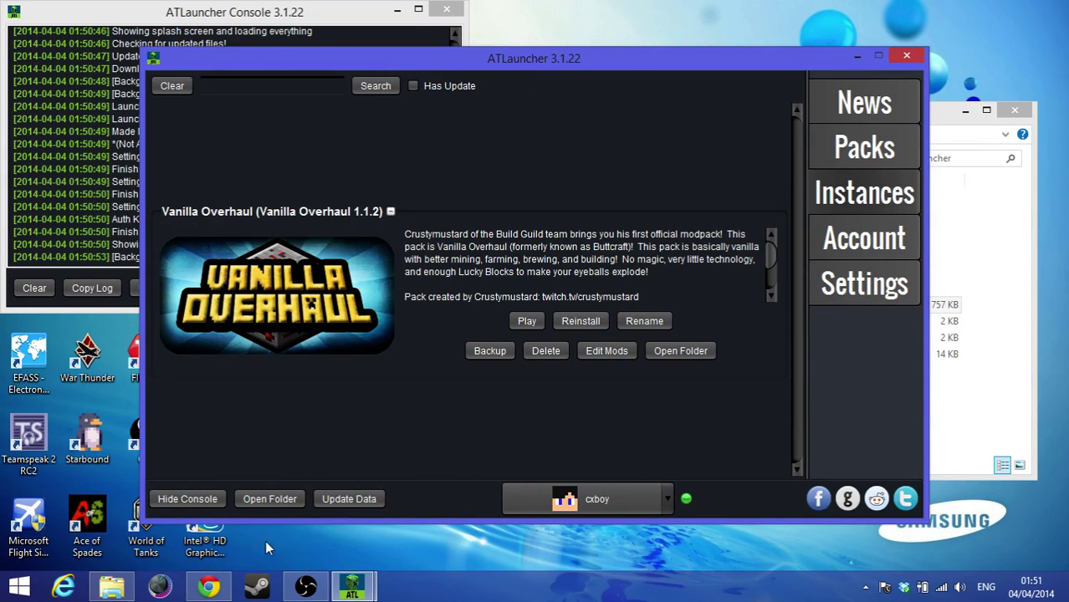
{"action": "right_click", "coordinate": [226, 587]}
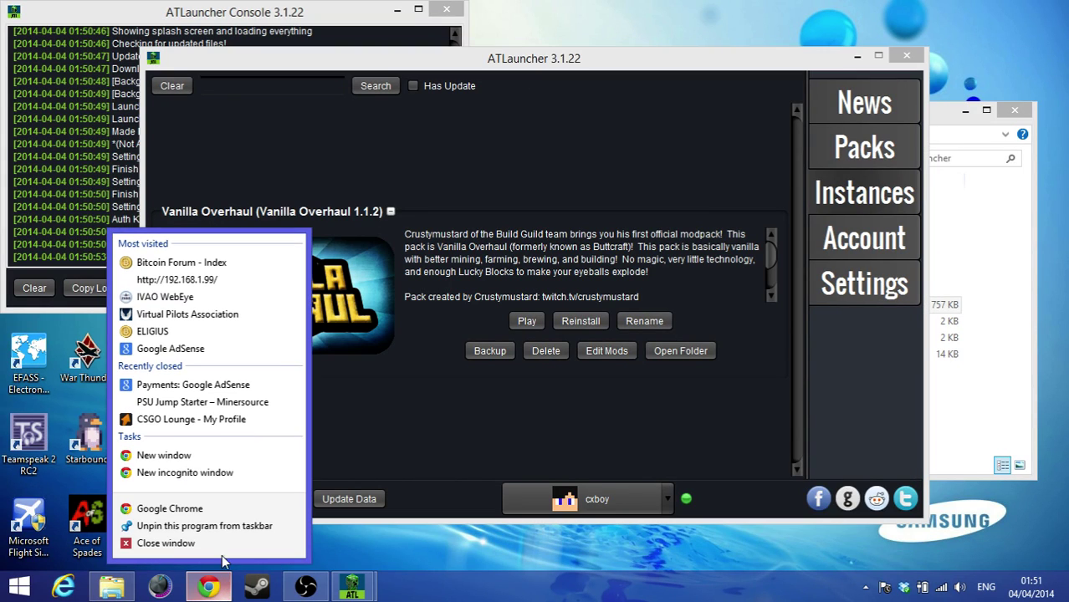
{"action": "left_click", "coordinate": [200, 455]}
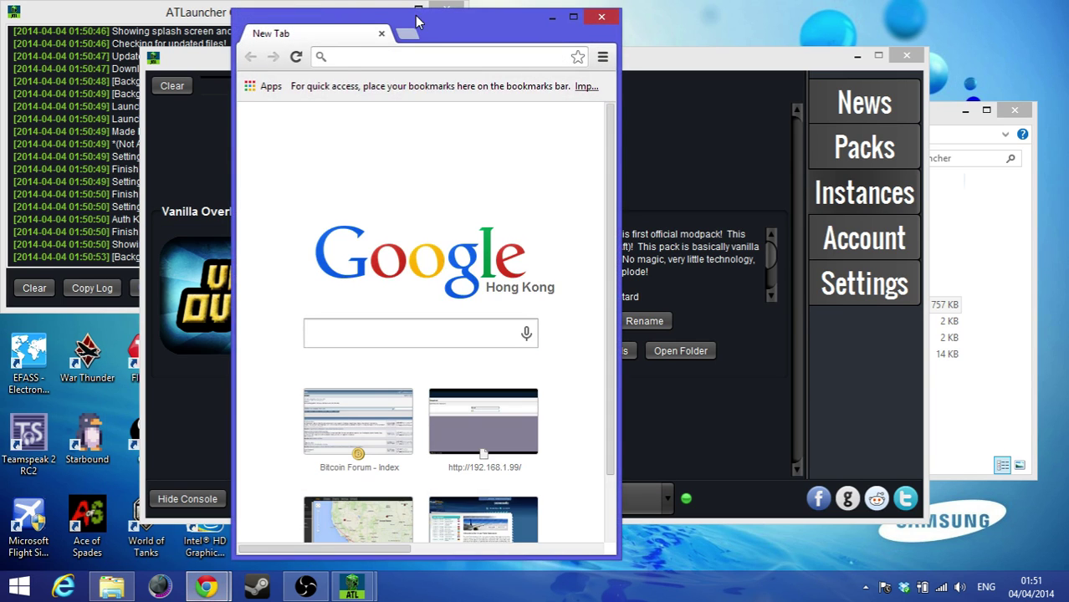
{"action": "double_click", "coordinate": [420, 19]}
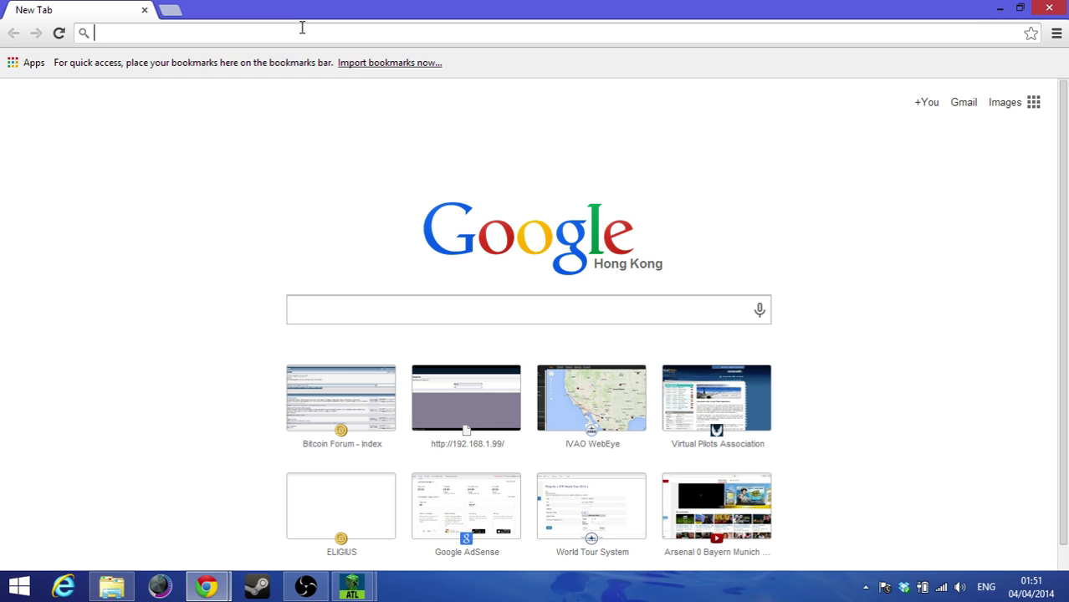
Load atlauncher.com in Chrome and head to the site's Downloads page.
{"action": "type", "text": "atlauncher.com"}
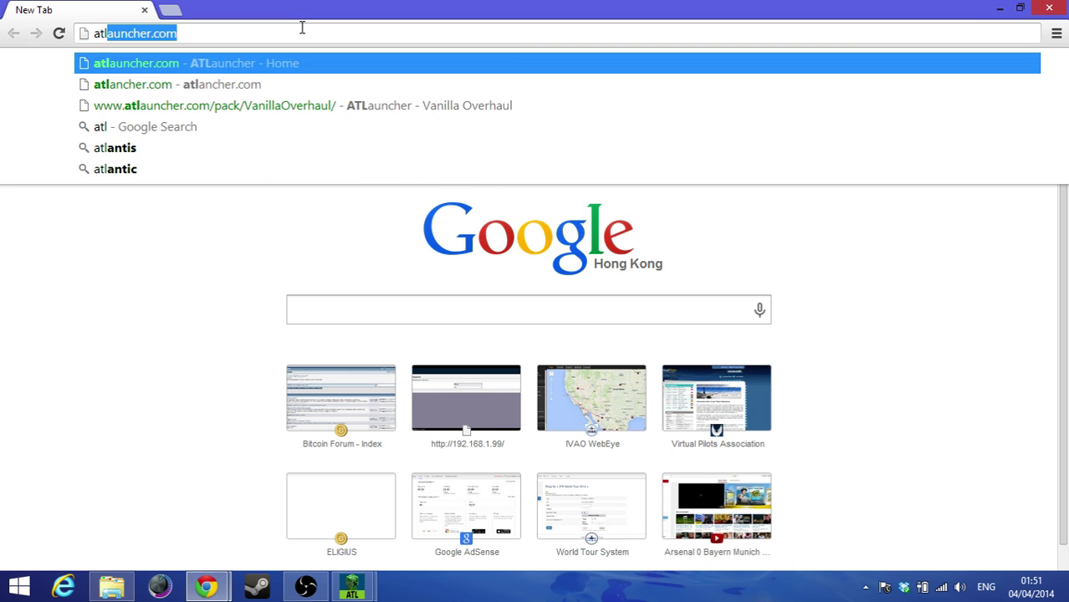
{"action": "key", "text": "Return"}
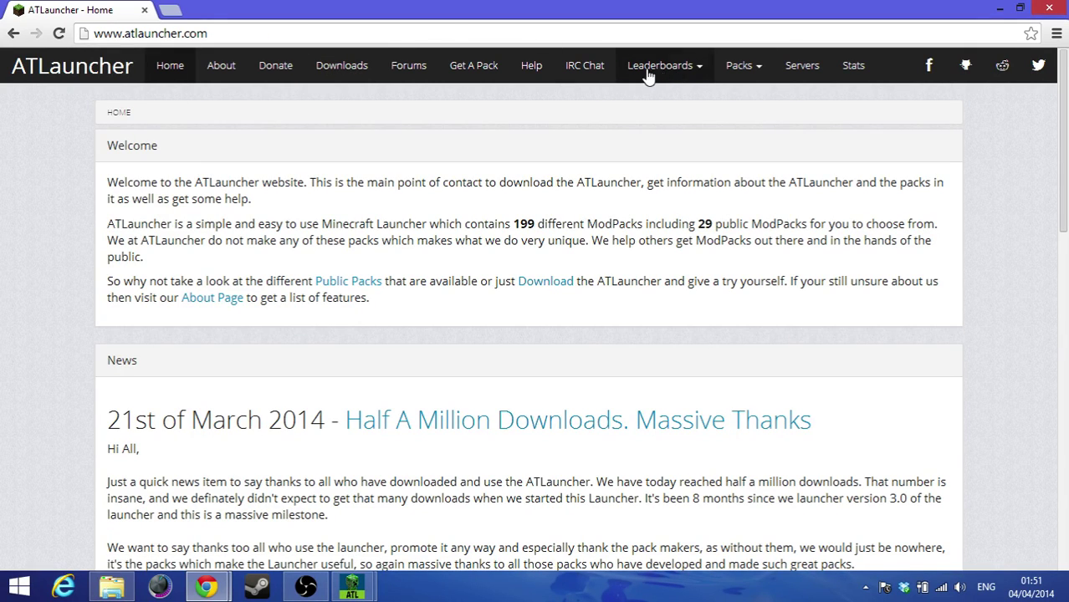
{"action": "left_click", "coordinate": [699, 67]}
{"action": "left_click", "coordinate": [457, 117]}
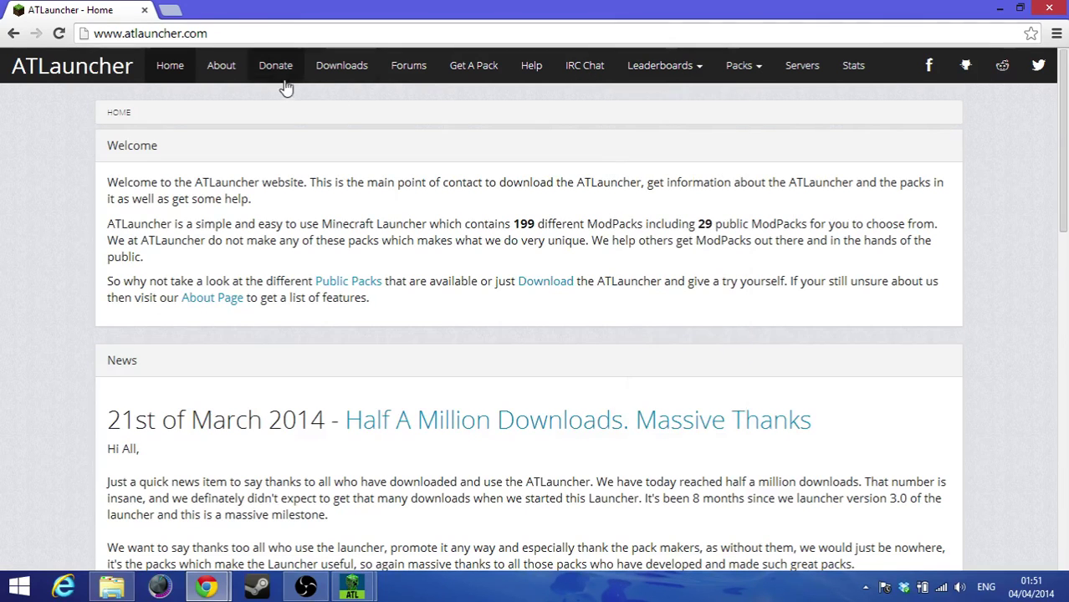
{"action": "left_click", "coordinate": [322, 80]}
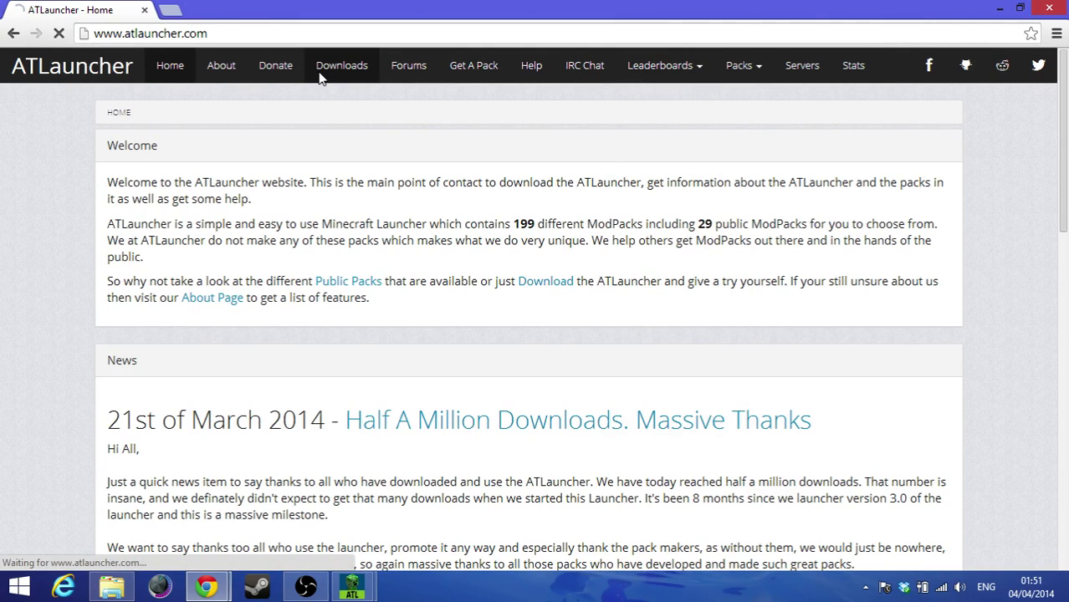
Review the Downloads page's Windows (.exe) installer and 3.1.22 changelog, then minimize Chrome.
{"action": "scroll", "coordinate": [293, 137], "scroll_direction": "down", "scroll_amount": 5}
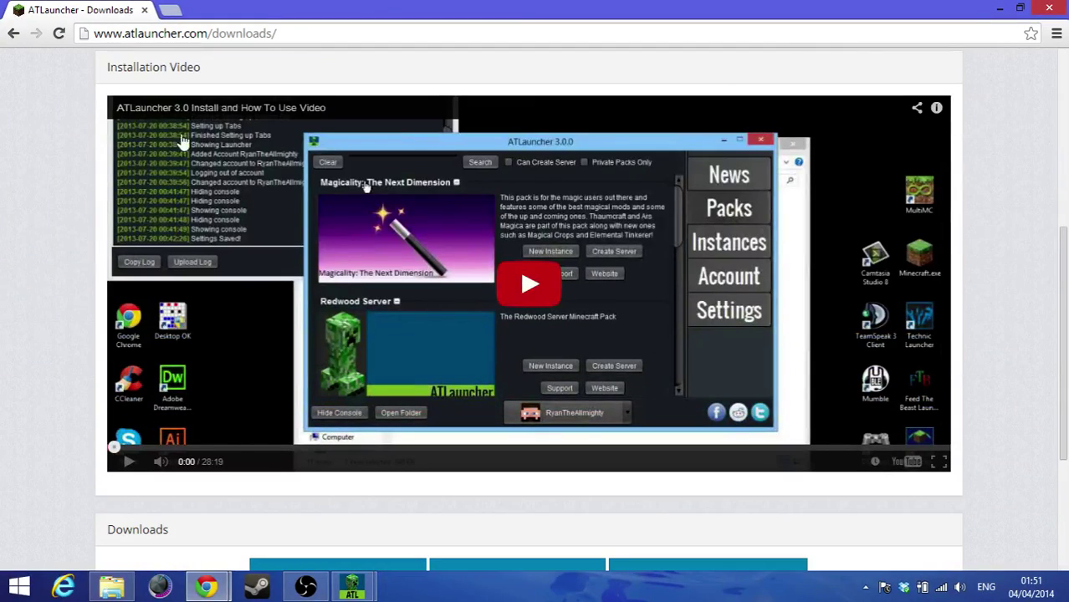
{"action": "left_click_drag", "start_coordinate": [102, 70], "coordinate": [296, 70]}
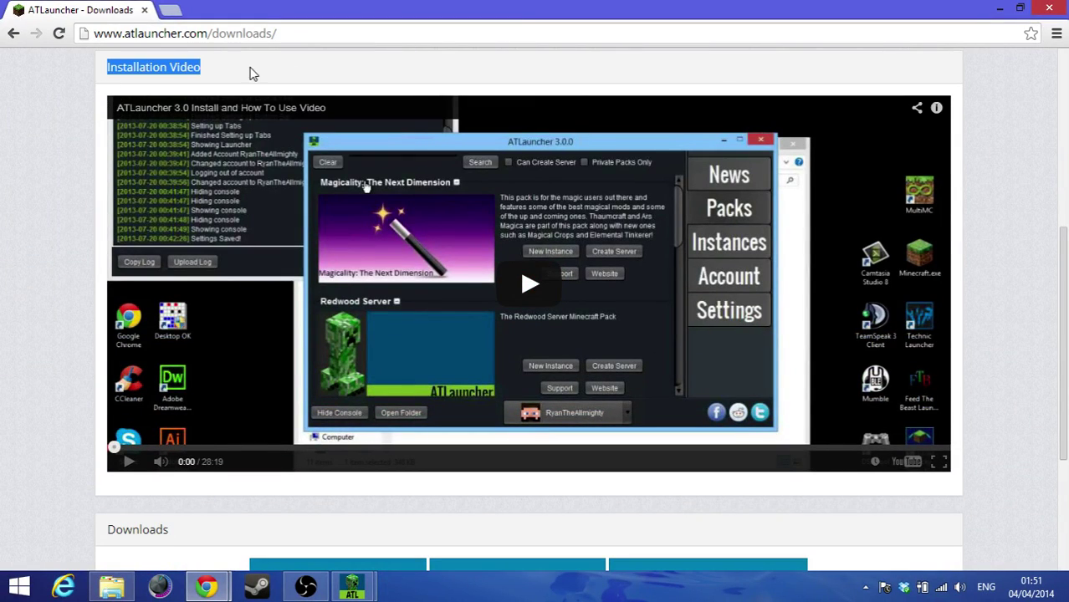
{"action": "left_click", "coordinate": [30, 79]}
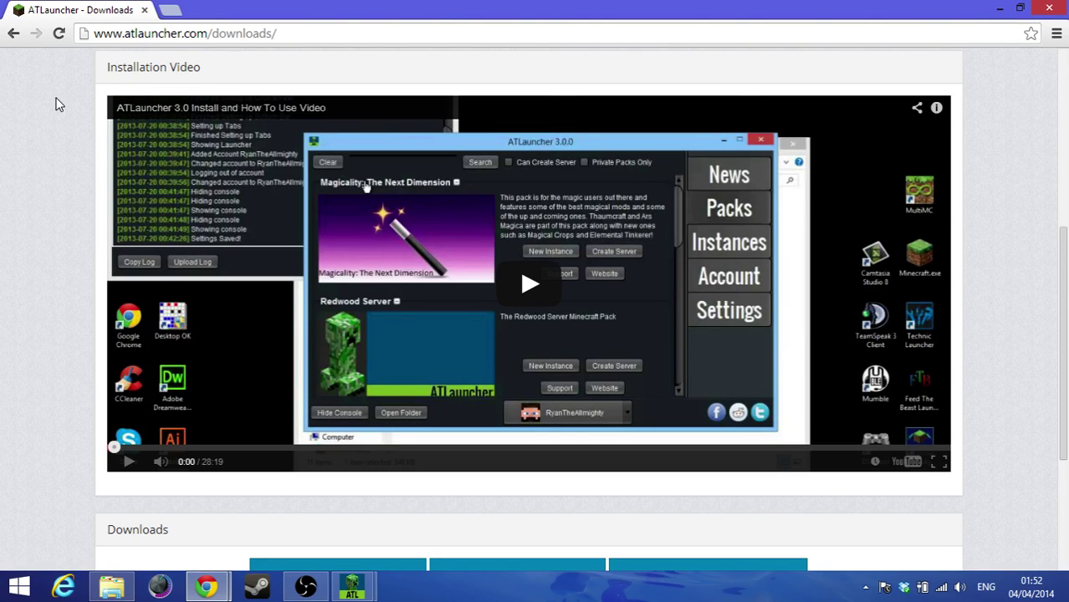
{"action": "scroll", "coordinate": [59, 104], "scroll_direction": "down", "scroll_amount": 3}
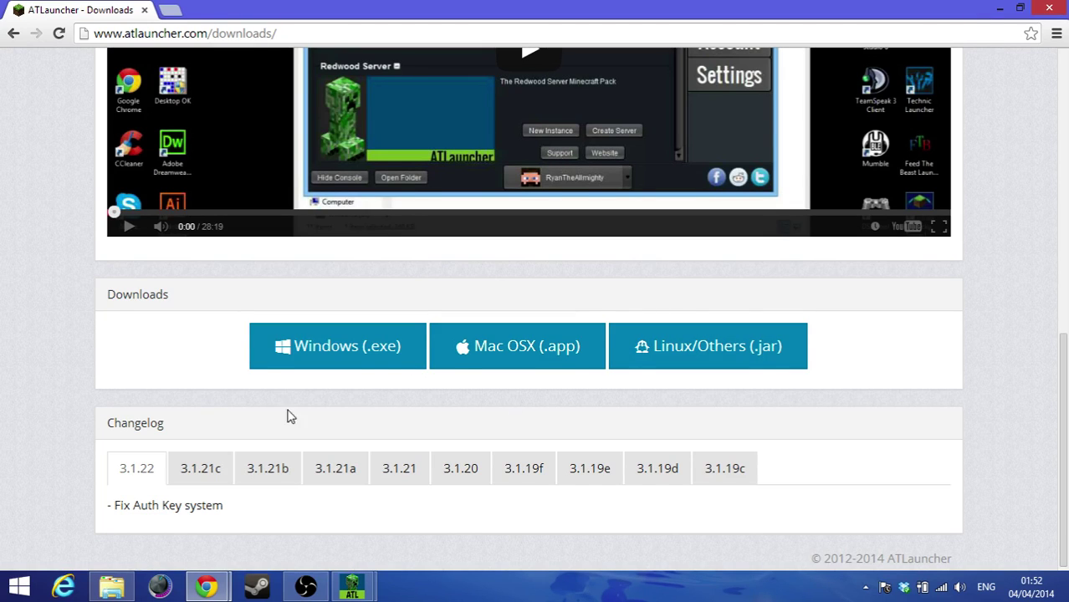
{"action": "scroll", "coordinate": [287, 417], "scroll_direction": "down", "scroll_amount": 1}
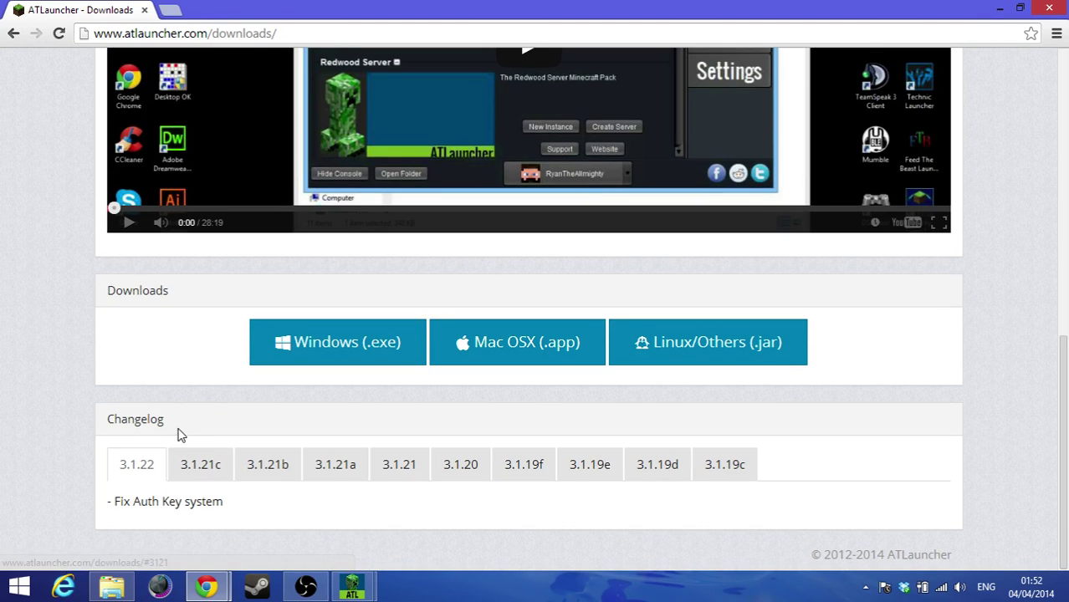
{"action": "scroll", "coordinate": [217, 429], "scroll_direction": "up", "scroll_amount": 1}
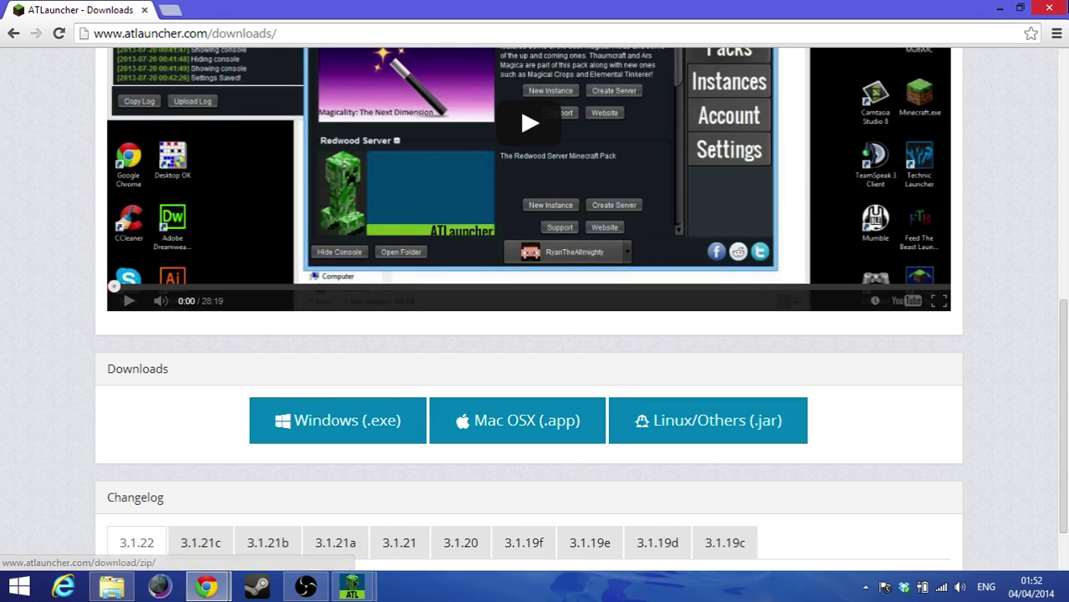
{"action": "left_click", "coordinate": [1000, 9]}
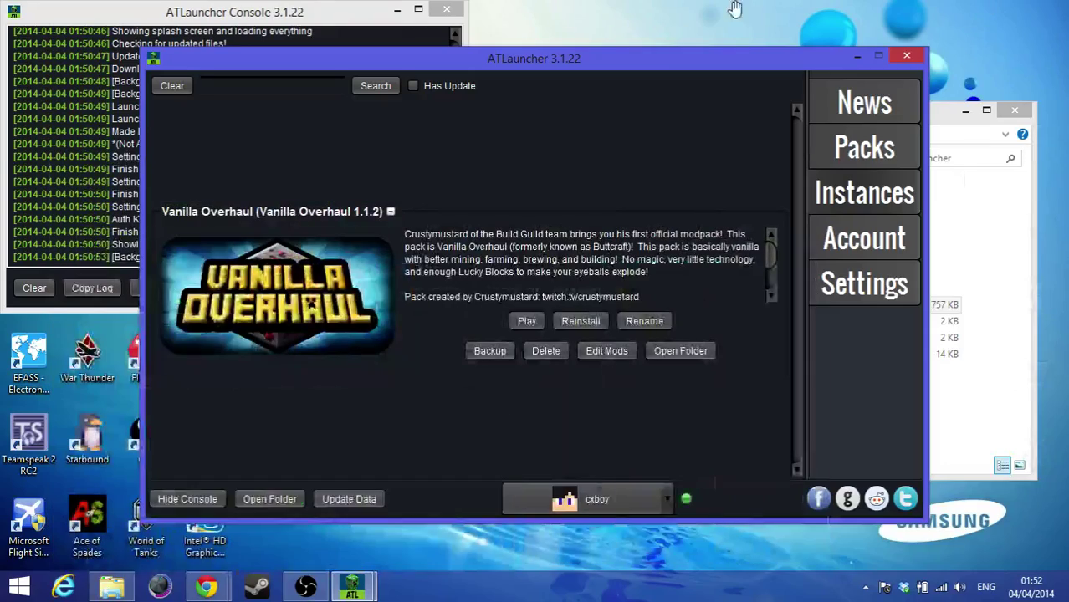
Minimize both launcher windows and peek into the Downloads folder before returning to ATLauncher.
{"action": "left_click", "coordinate": [860, 56]}
{"action": "left_click", "coordinate": [397, 10]}
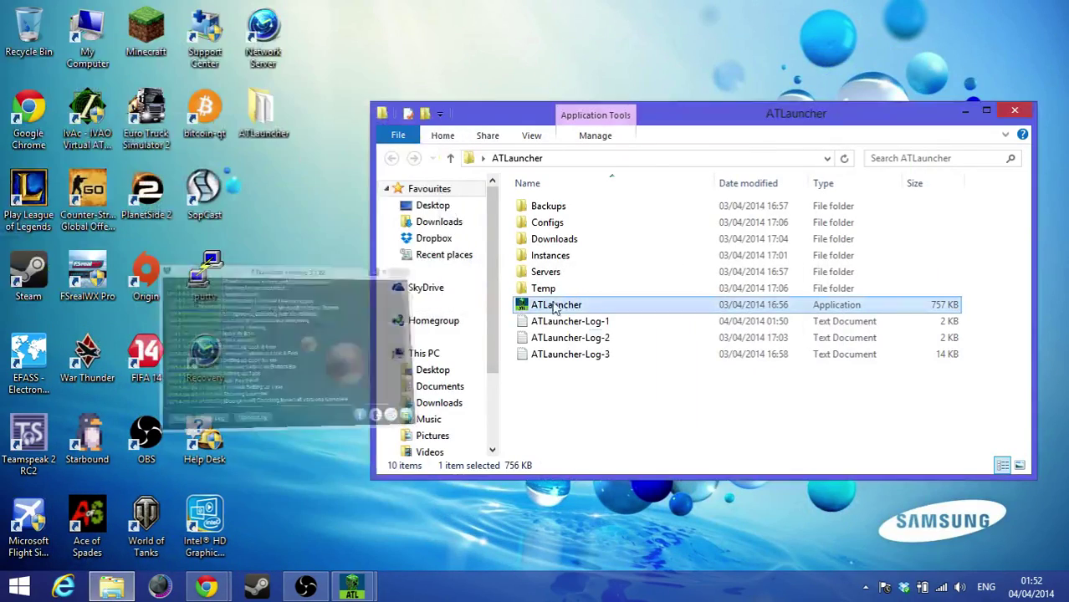
{"action": "left_click", "coordinate": [633, 305]}
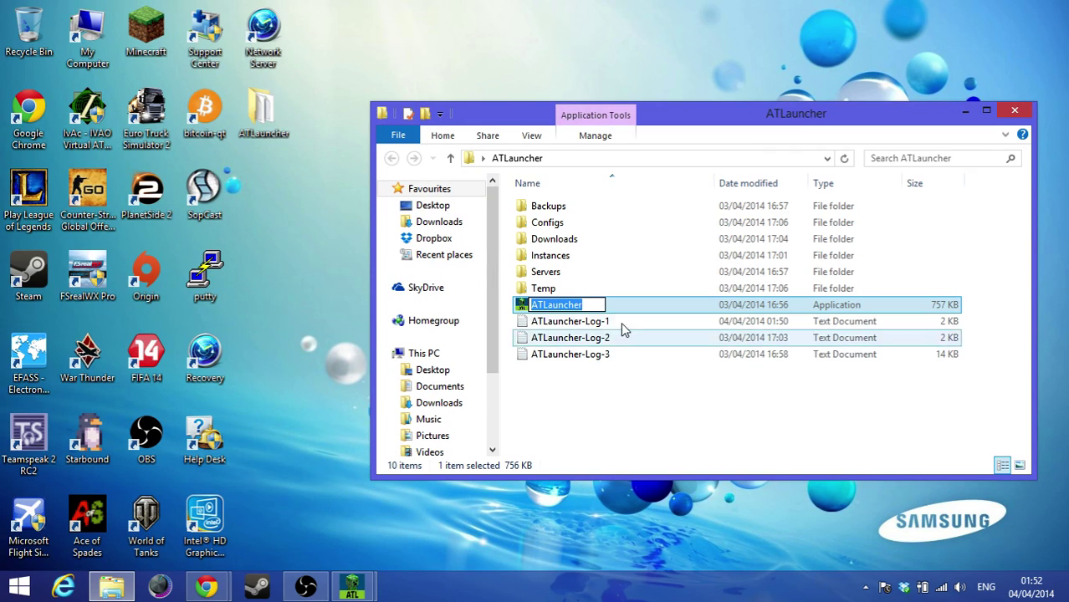
{"action": "key", "text": "Escape"}
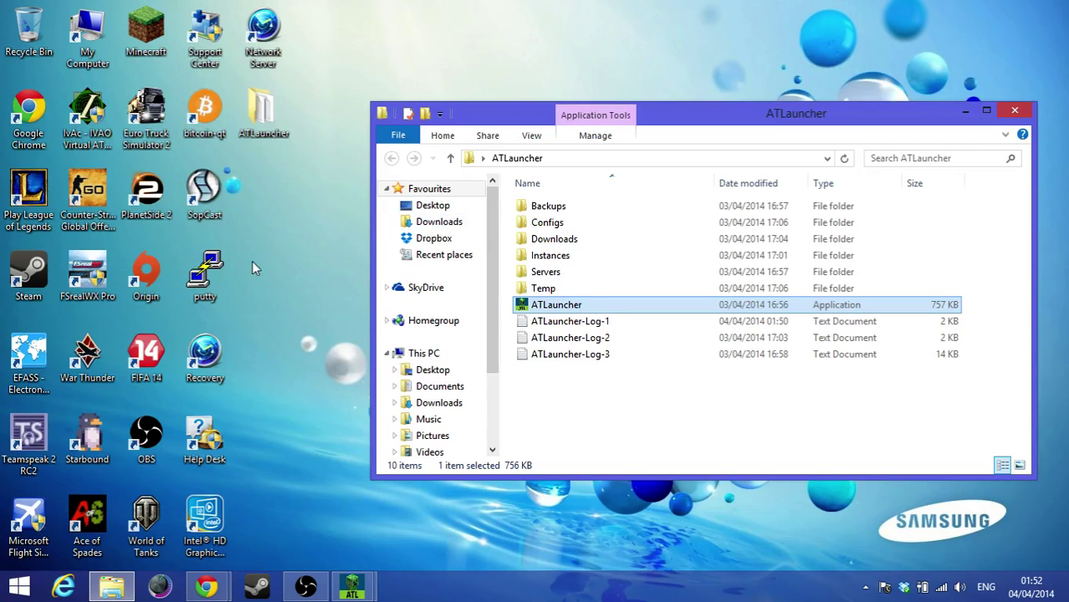
{"action": "left_click", "coordinate": [457, 231]}
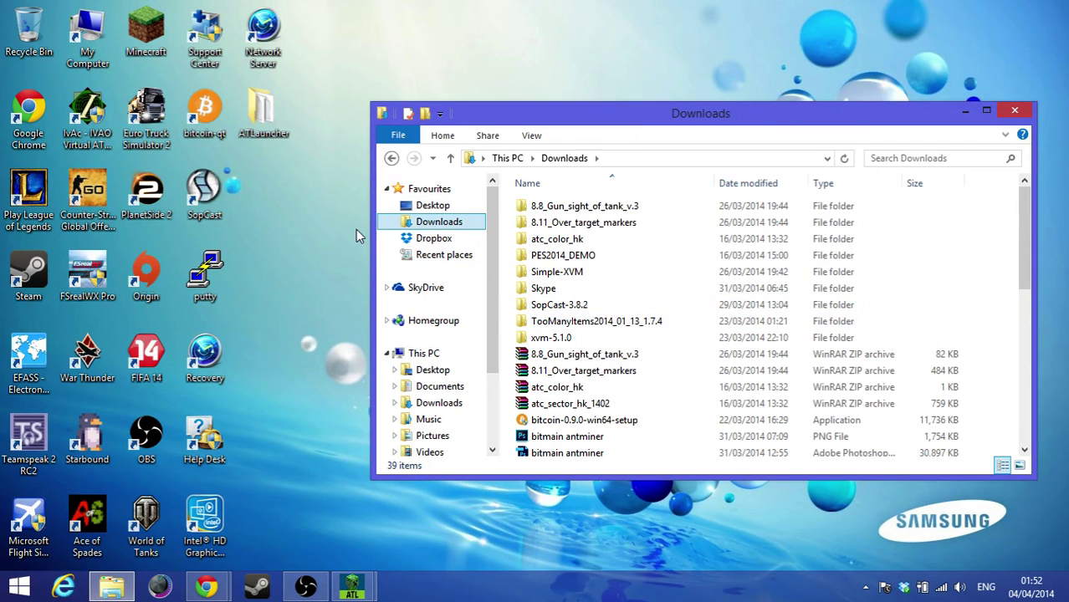
{"action": "left_click", "coordinate": [392, 159]}
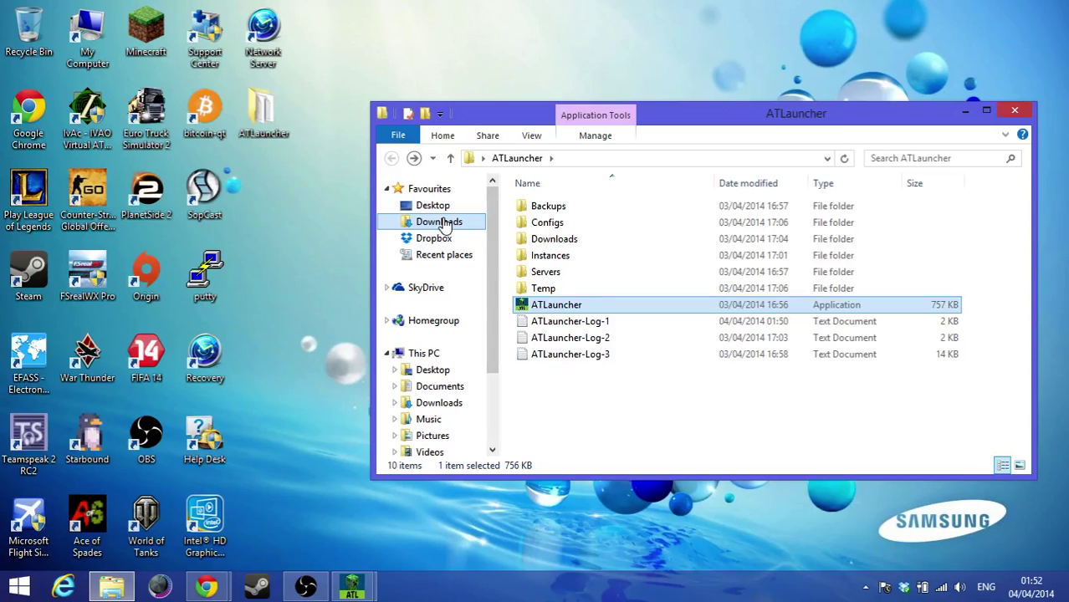
Select and then deselect the ten items in the ATLauncher folder.
{"action": "left_click", "coordinate": [310, 214]}
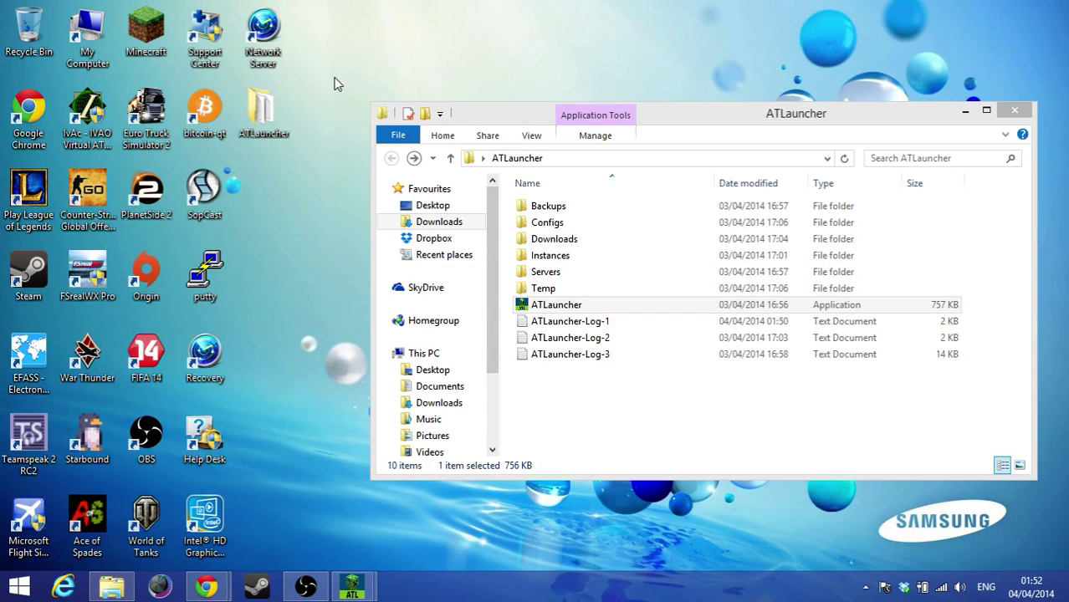
{"action": "right_click", "coordinate": [334, 84]}
{"action": "left_click", "coordinate": [283, 189]}
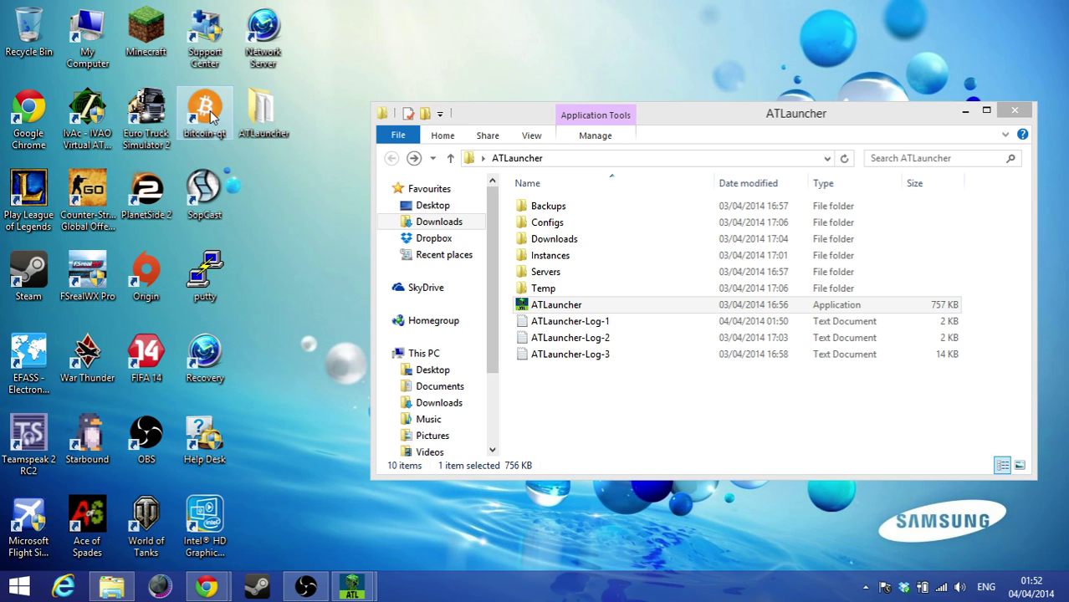
{"action": "left_click", "coordinate": [285, 134]}
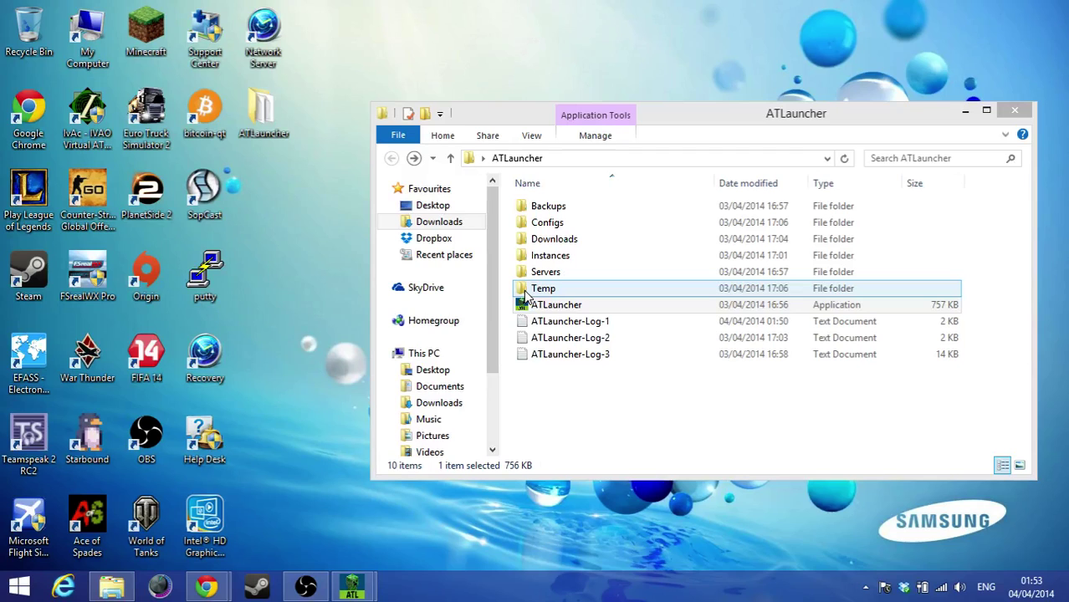
{"action": "left_click_drag", "start_coordinate": [621, 418], "coordinate": [563, 188]}
{"action": "left_click_drag", "start_coordinate": [690, 420], "coordinate": [497, 187]}
{"action": "left_click", "coordinate": [577, 427]}
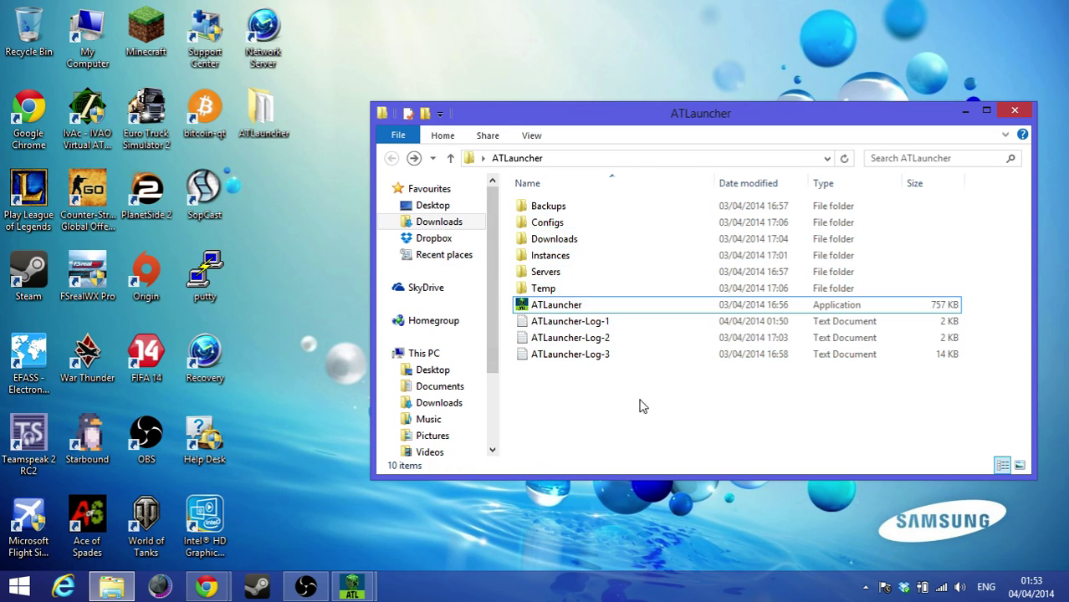
{"action": "left_click_drag", "start_coordinate": [640, 403], "coordinate": [569, 186]}
{"action": "left_click", "coordinate": [585, 407]}
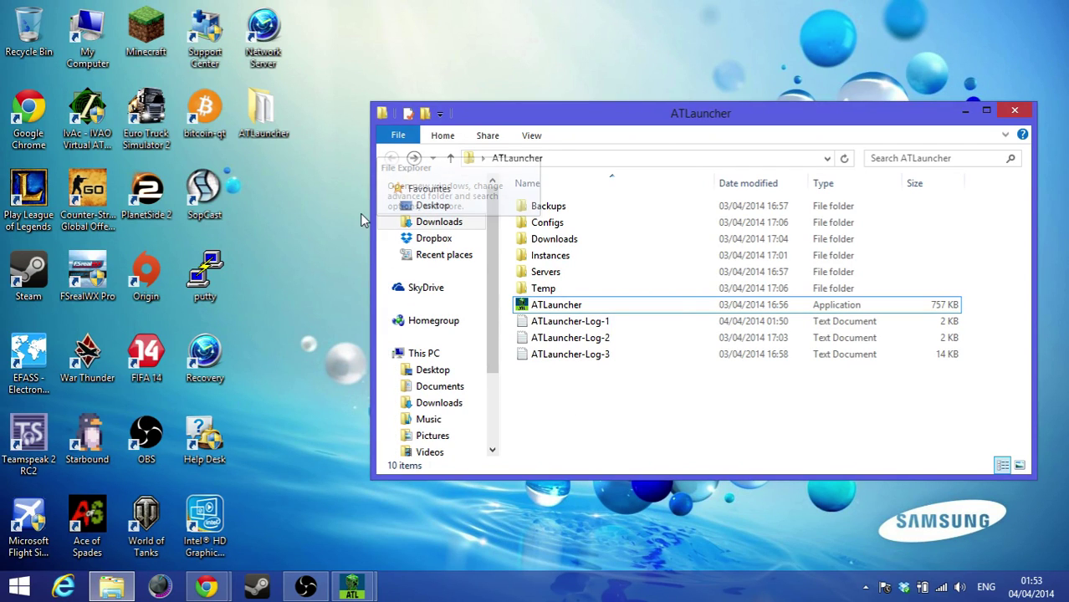
Drag the ATLauncher folder window to a new spot on the desktop.
{"action": "left_click_drag", "start_coordinate": [520, 110], "coordinate": [437, 102]}
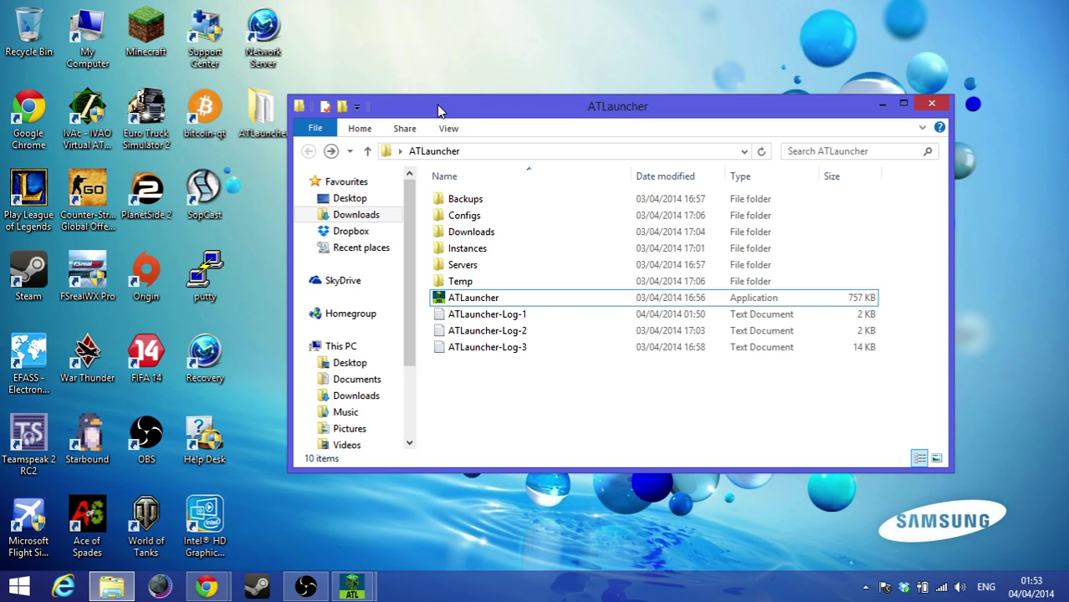
{"action": "left_click_drag", "start_coordinate": [458, 102], "coordinate": [468, 115]}
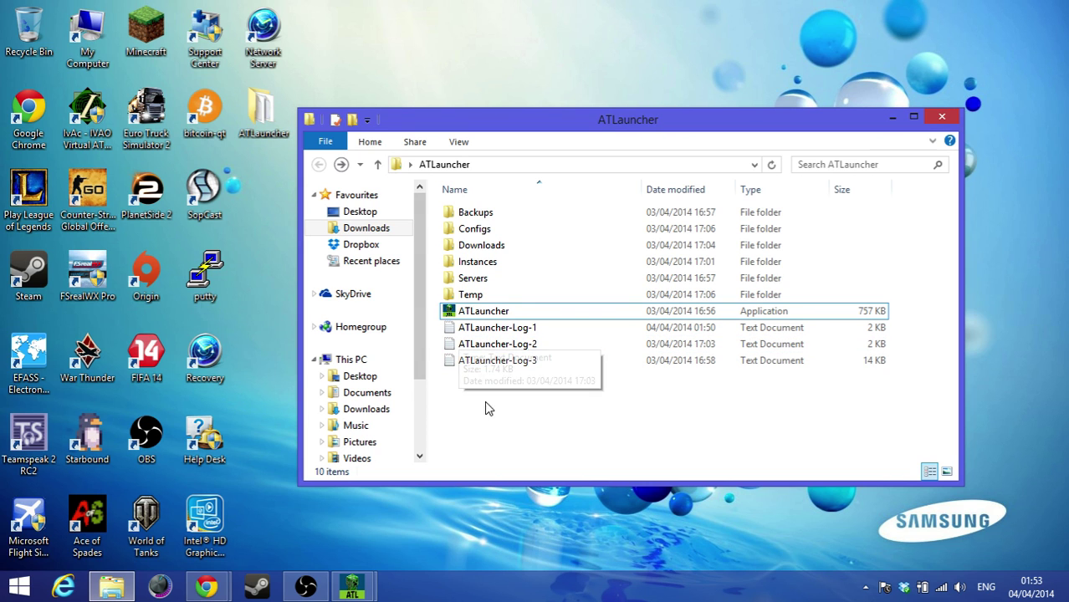
{"action": "left_click", "coordinate": [206, 587]}
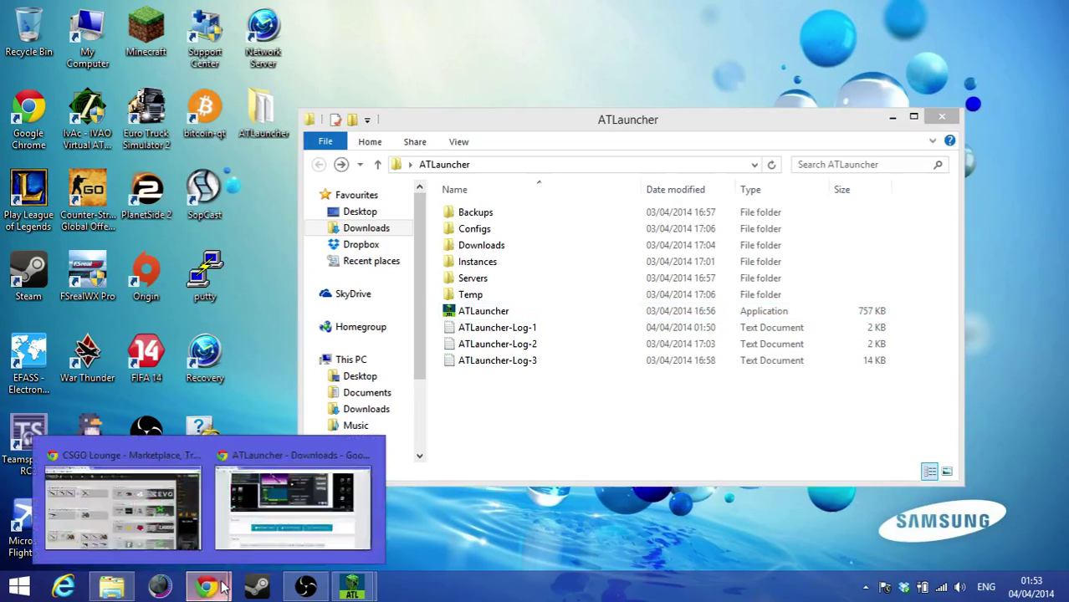
Search Google for 'java 64bit' and open Oracle's Java SE Runtime Environment 7 result.
{"action": "left_click", "coordinate": [240, 528]}
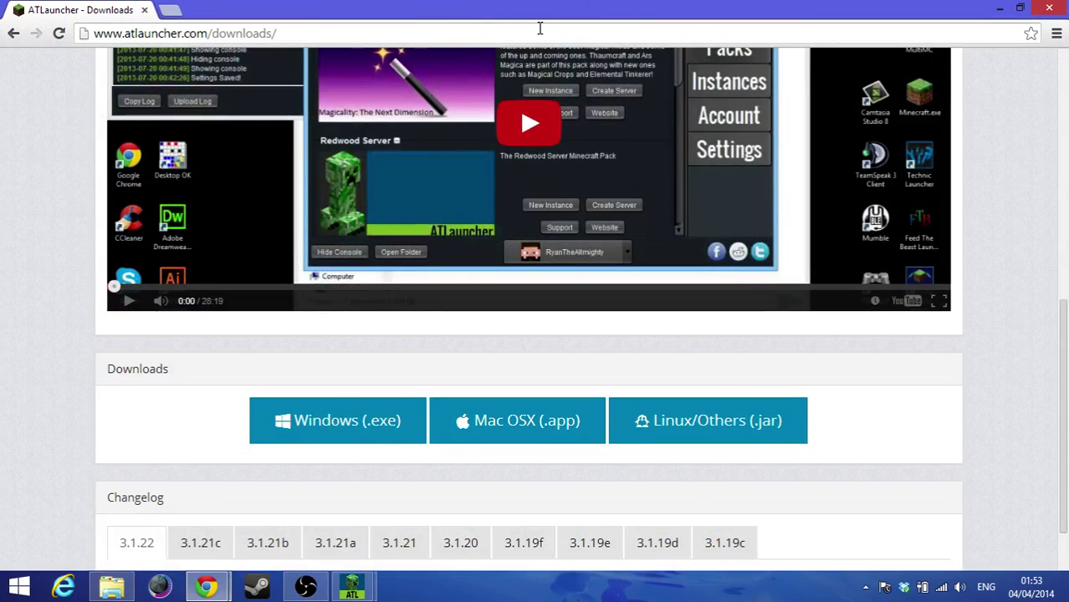
{"action": "left_click", "coordinate": [540, 29]}
{"action": "type", "text": "ava"}
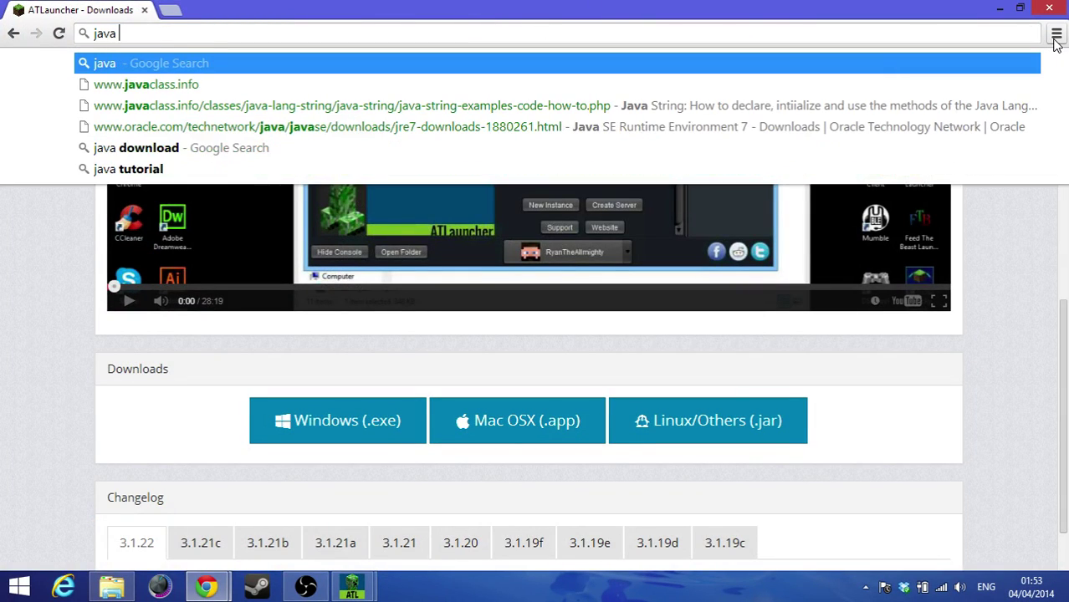
{"action": "type", "text": " 64bit"}
{"action": "key", "text": "Return"}
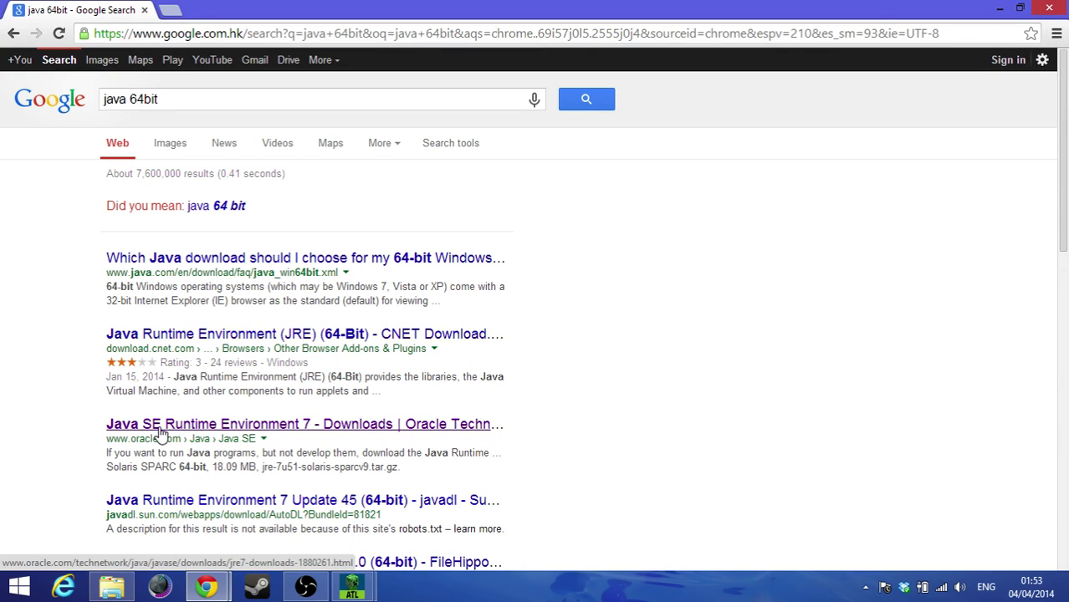
{"action": "left_click", "coordinate": [195, 432]}
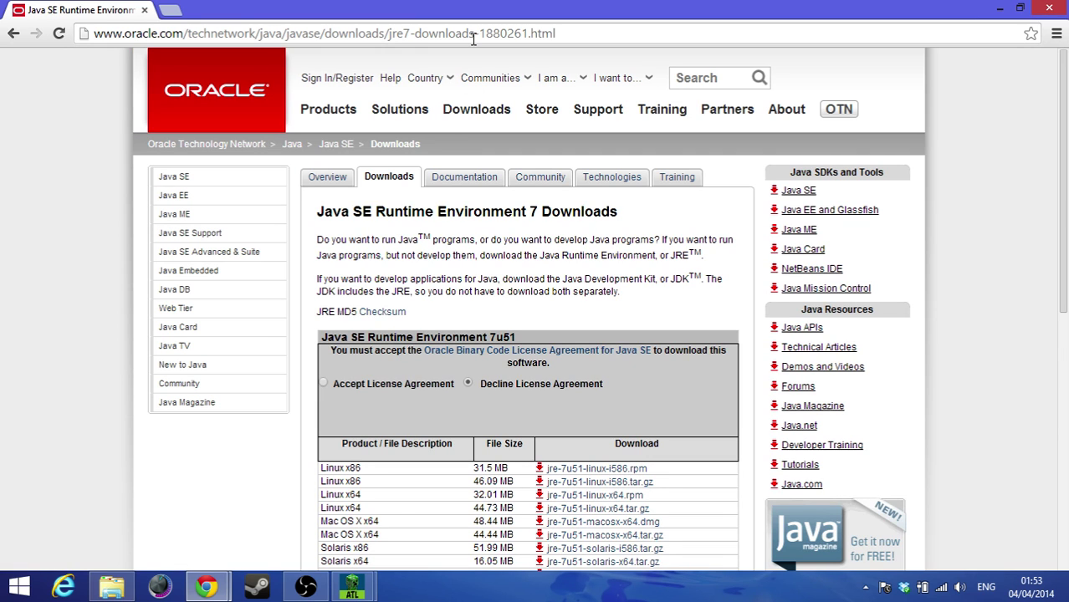
Accept the Oracle licence agreement to unlock the Java 7u51 downloads.
{"action": "scroll", "coordinate": [474, 358], "scroll_direction": "down", "scroll_amount": 1}
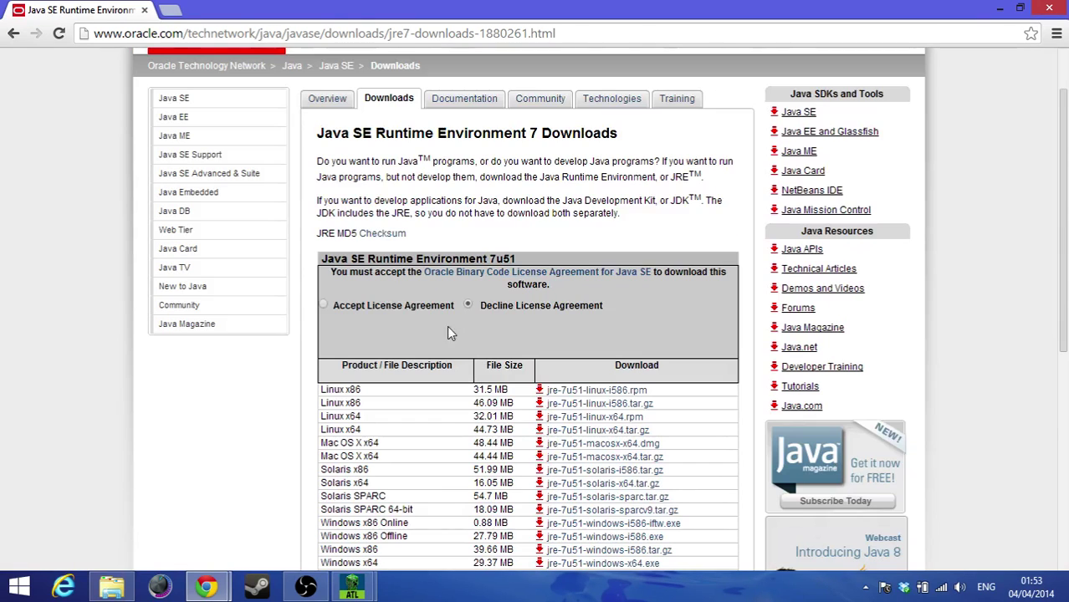
{"action": "left_click", "coordinate": [326, 306]}
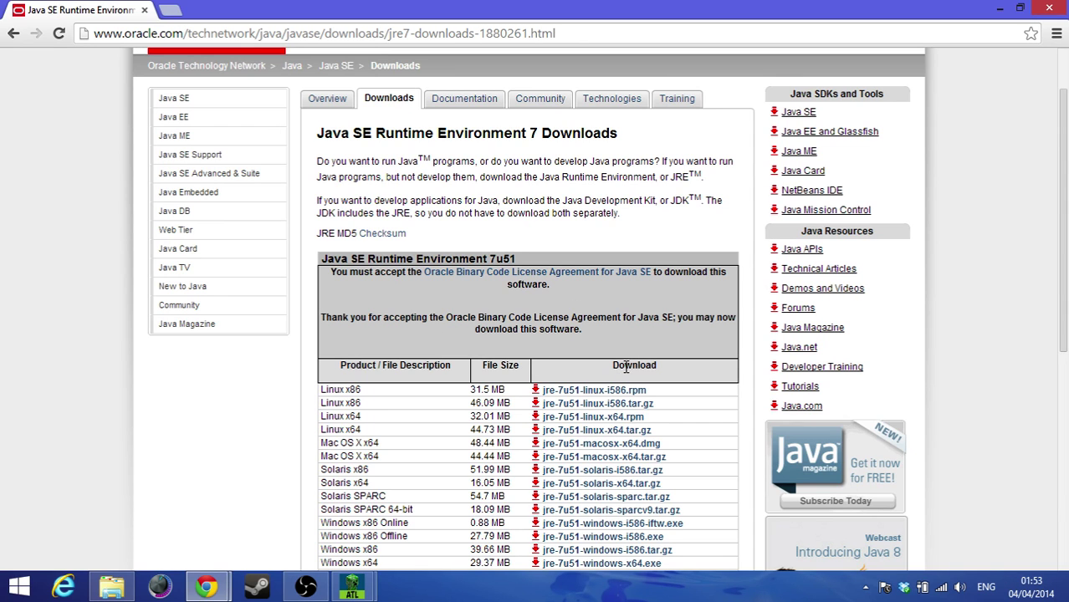
{"action": "scroll", "coordinate": [624, 368], "scroll_direction": "down", "scroll_amount": 4}
{"action": "scroll", "coordinate": [736, 265], "scroll_direction": "up", "scroll_amount": 1}
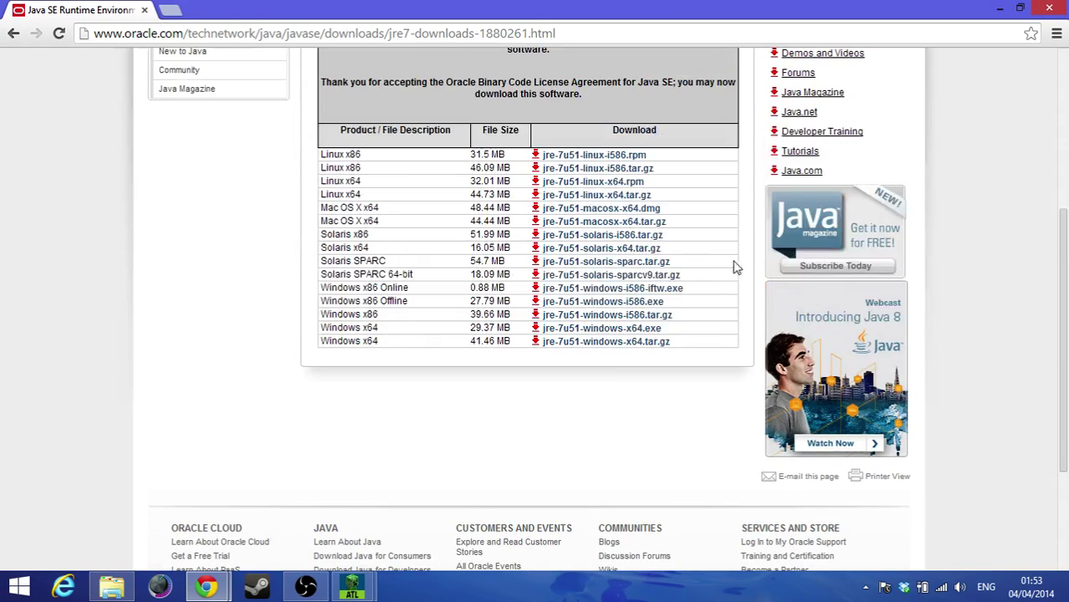
Highlight the Windows x64, Mac OS X x64 and Linux x64 rows in the jre-7u51 table.
{"action": "left_click_drag", "start_coordinate": [717, 323], "coordinate": [320, 329]}
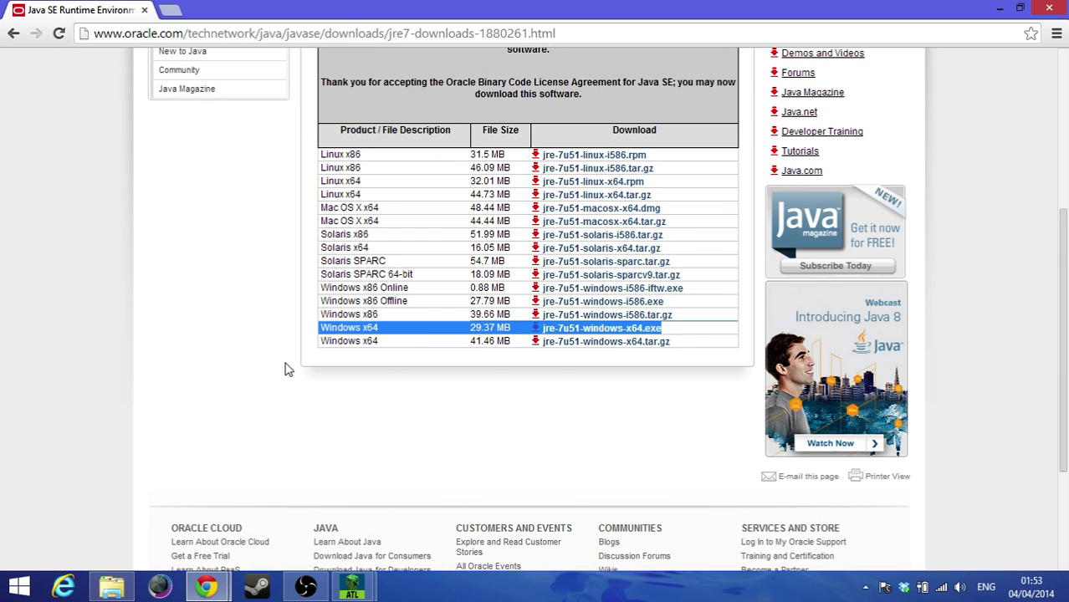
{"action": "left_click_drag", "start_coordinate": [693, 350], "coordinate": [270, 343]}
{"action": "left_click_drag", "start_coordinate": [704, 327], "coordinate": [278, 332]}
{"action": "left_click", "coordinate": [466, 387]}
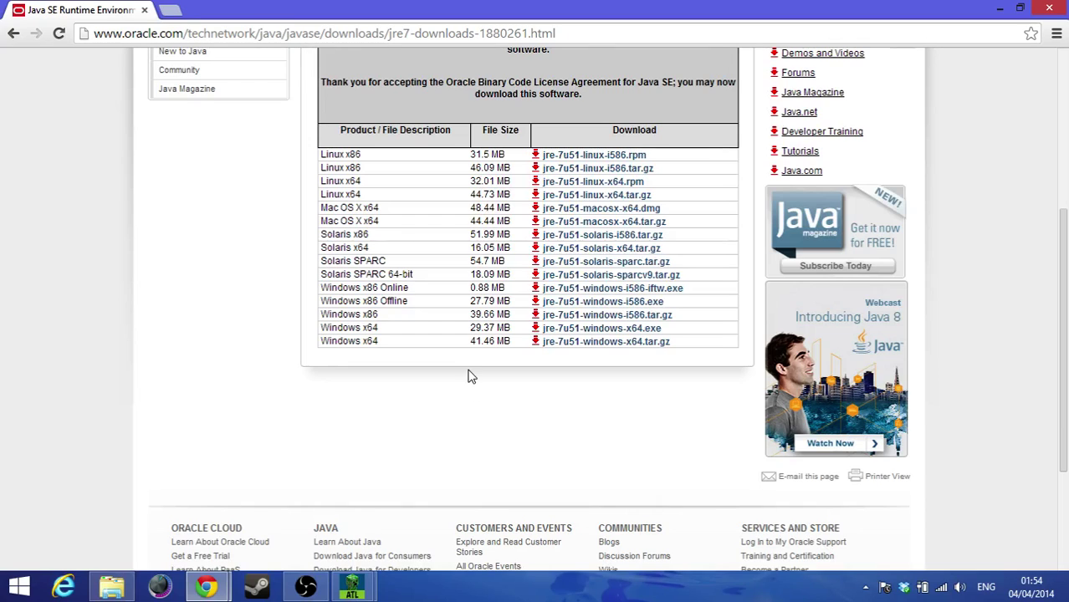
{"action": "left_click_drag", "start_coordinate": [675, 337], "coordinate": [302, 334]}
{"action": "left_click", "coordinate": [302, 334]}
{"action": "left_click_drag", "start_coordinate": [686, 223], "coordinate": [308, 222]}
{"action": "left_click", "coordinate": [304, 234]}
{"action": "left_click_drag", "start_coordinate": [646, 195], "coordinate": [320, 192]}
{"action": "left_click", "coordinate": [308, 196]}
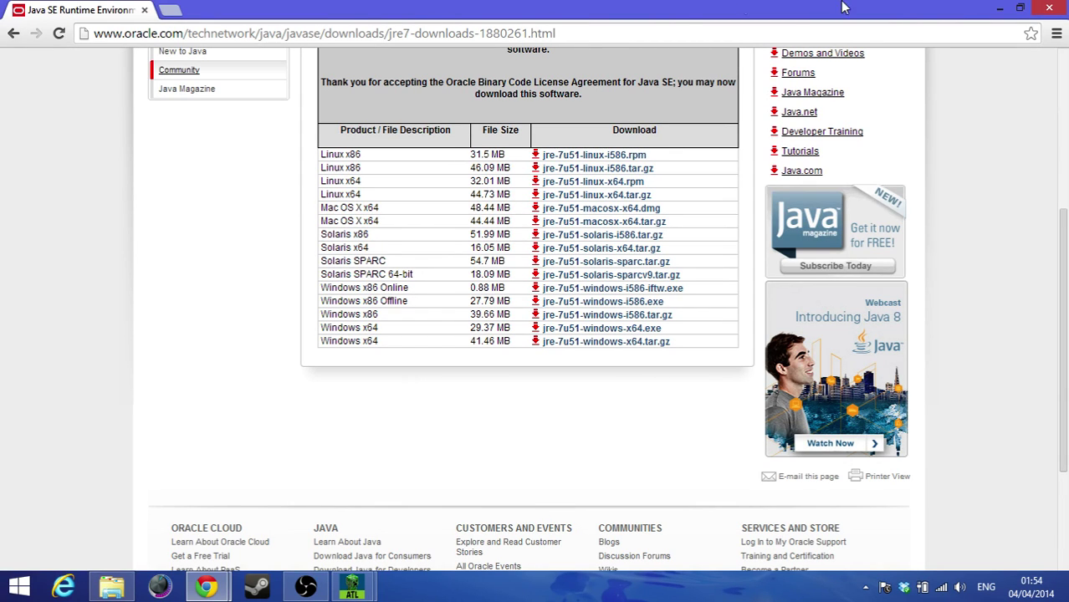
Close Chrome and bring the ATLauncher console and main window to the front.
{"action": "left_click", "coordinate": [1059, 8]}
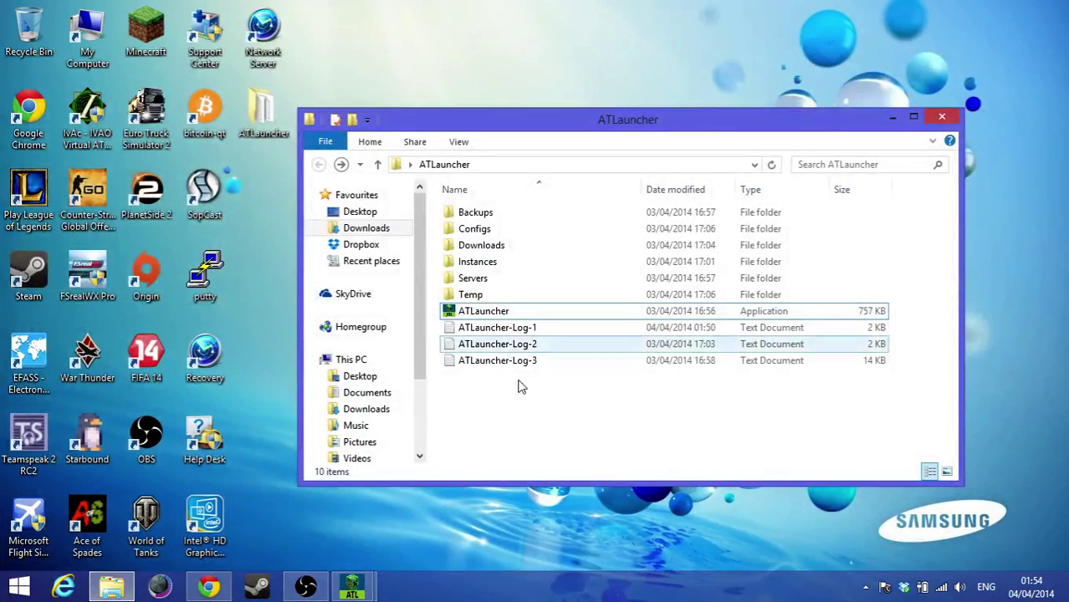
{"action": "left_click", "coordinate": [366, 592]}
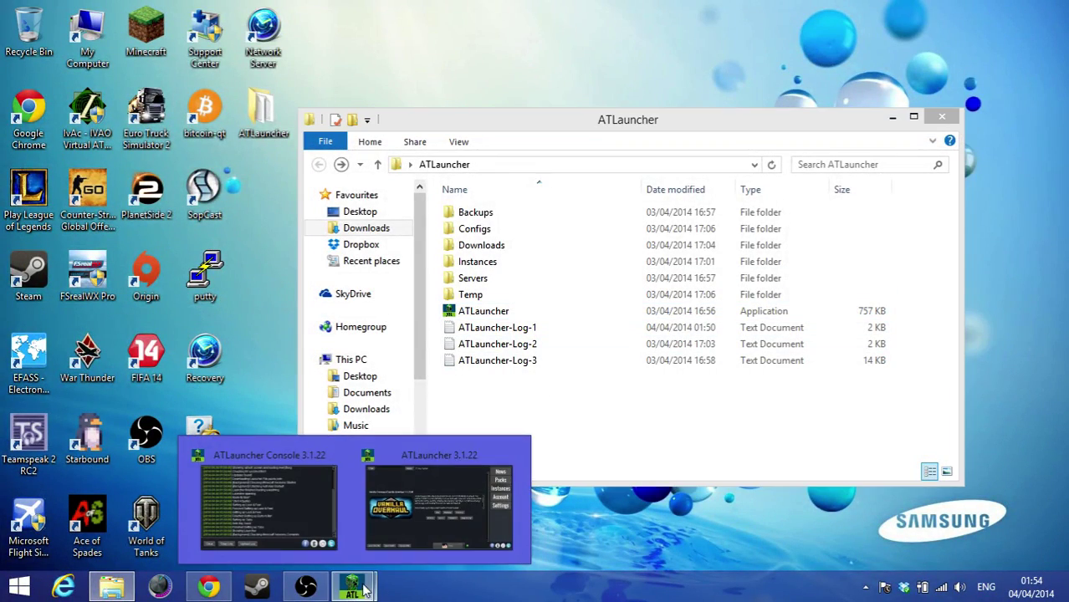
{"action": "left_click", "coordinate": [393, 493]}
{"action": "left_click", "coordinate": [279, 508]}
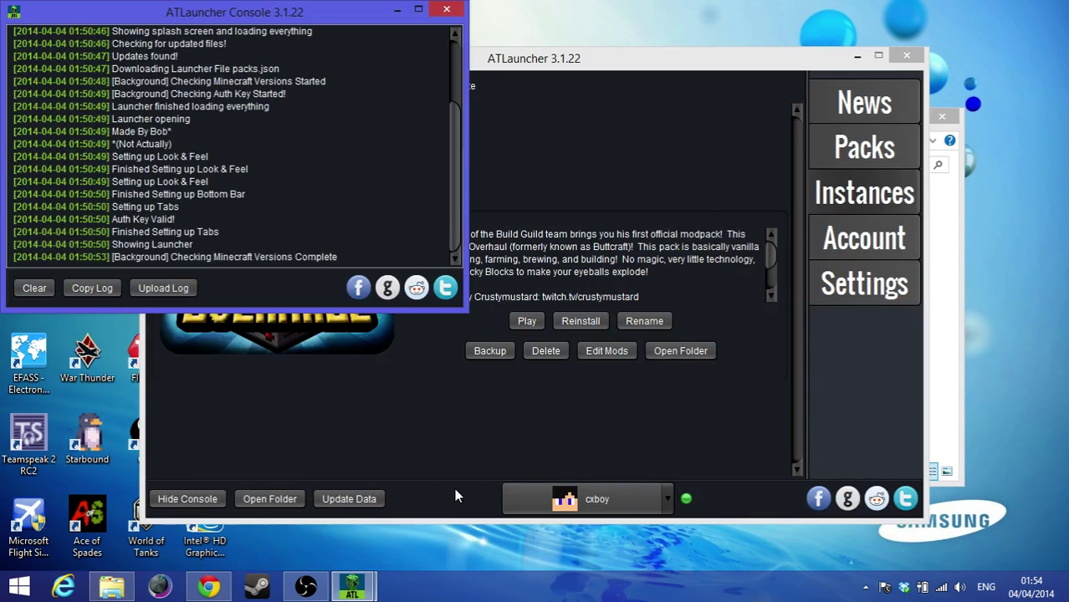
{"action": "left_click", "coordinate": [538, 423]}
Set the account dropdown to 'Select An Account' and go to the Account page.
{"action": "left_click", "coordinate": [640, 499]}
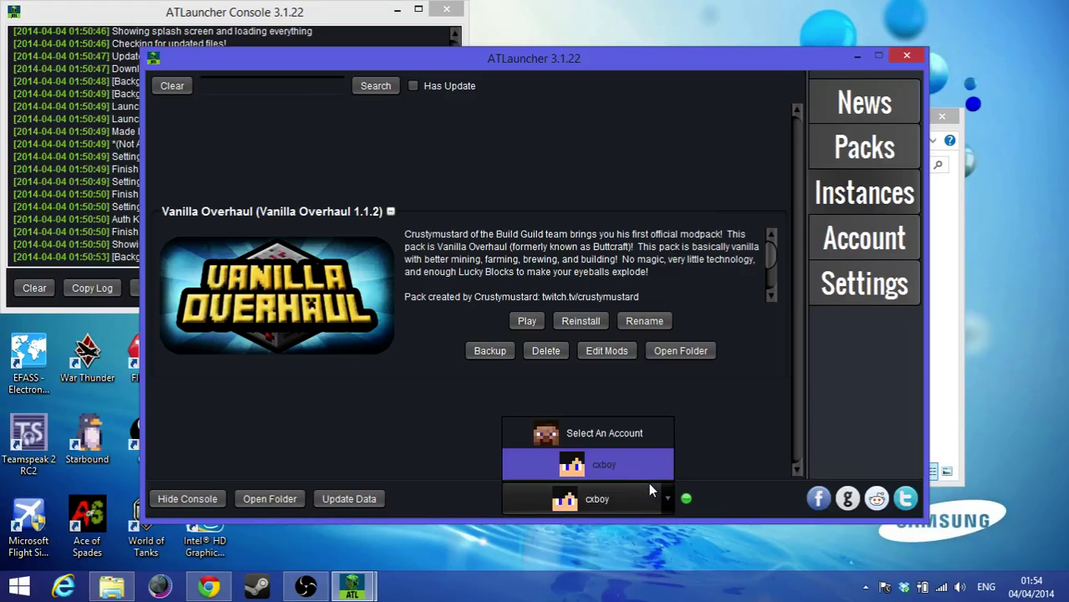
{"action": "left_click", "coordinate": [628, 433]}
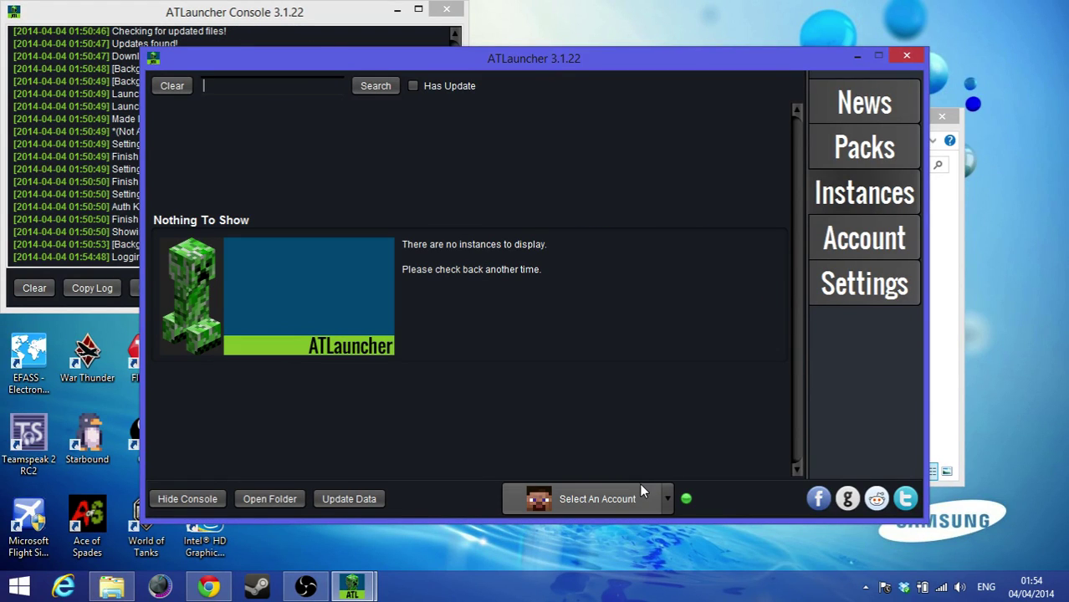
{"action": "left_click", "coordinate": [639, 491]}
{"action": "left_click", "coordinate": [638, 435]}
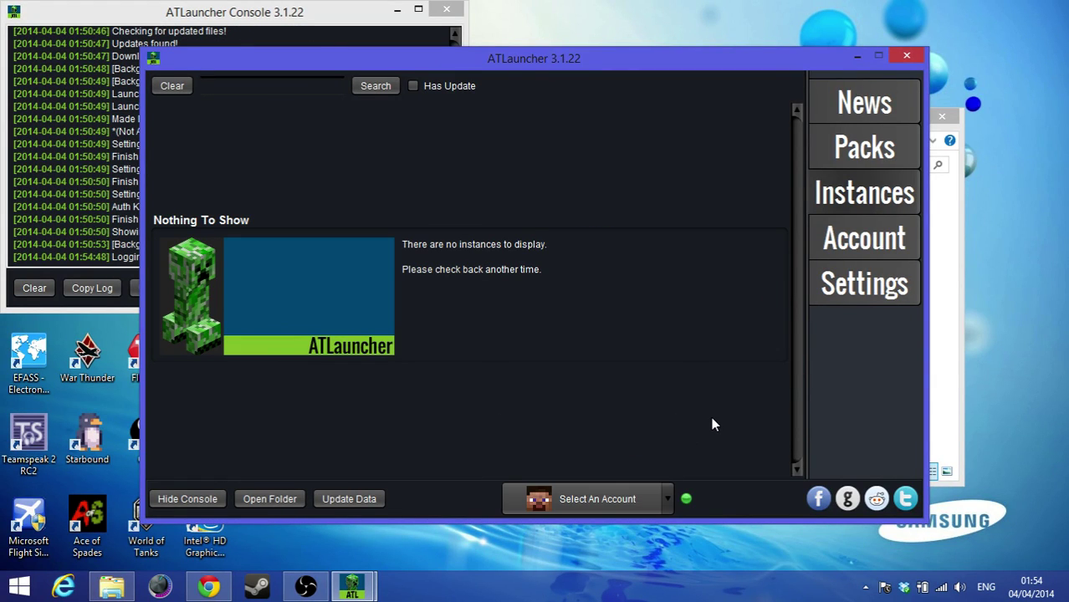
{"action": "left_click", "coordinate": [880, 244]}
Type a login name in Email/Username, then reselect the saved Minecraft account from the dropdown.
{"action": "left_click", "coordinate": [565, 217]}
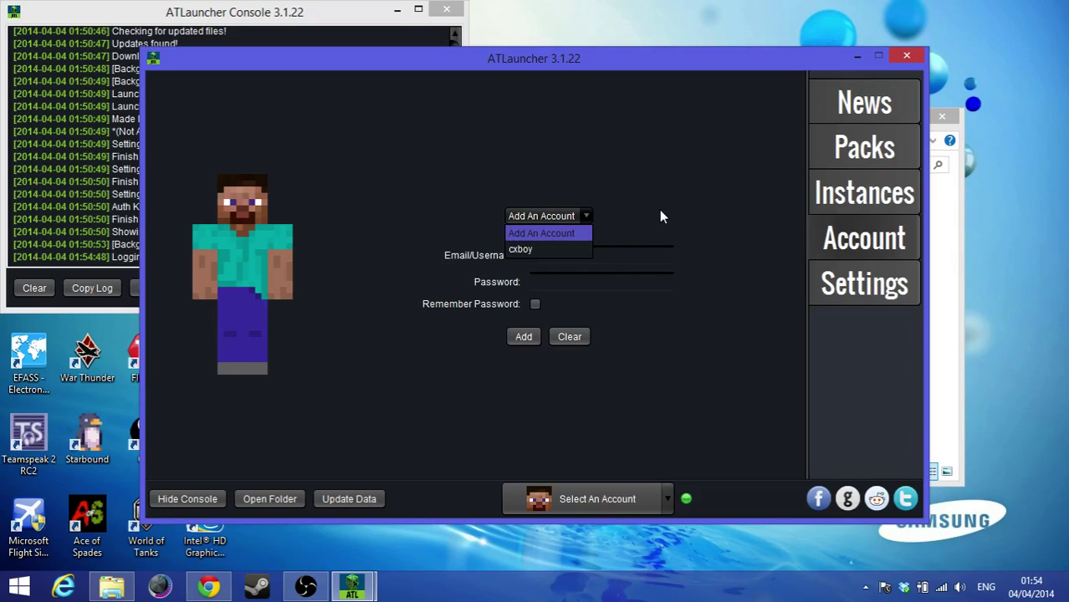
{"action": "left_click", "coordinate": [584, 234]}
{"action": "left_click", "coordinate": [583, 255]}
{"action": "type", "text": "dsfasd"}
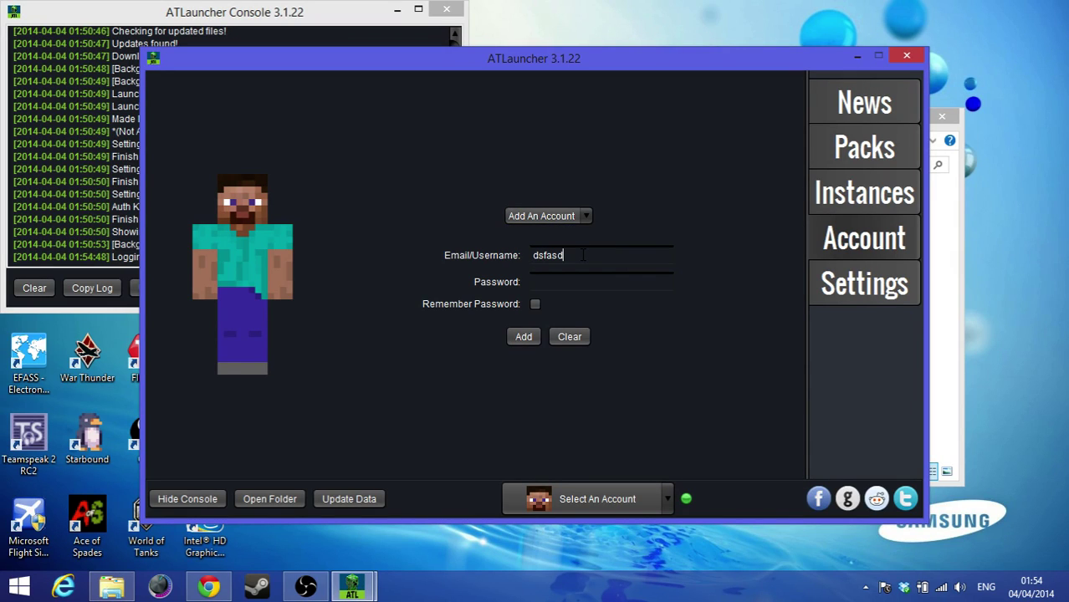
{"action": "key", "text": "BackSpace"}
{"action": "key", "text": "BackSpace"}
{"action": "key", "text": "BackSpace"}
{"action": "key", "text": "BackSpace"}
{"action": "key", "text": "BackSpace"}
{"action": "key", "text": "BackSpace"}
{"action": "type", "text": "ema"}
{"action": "key", "text": "BackSpace"}
{"action": "key", "text": "BackSpace"}
{"action": "key", "text": "BackSpace"}
{"action": "type", "text": "email"}
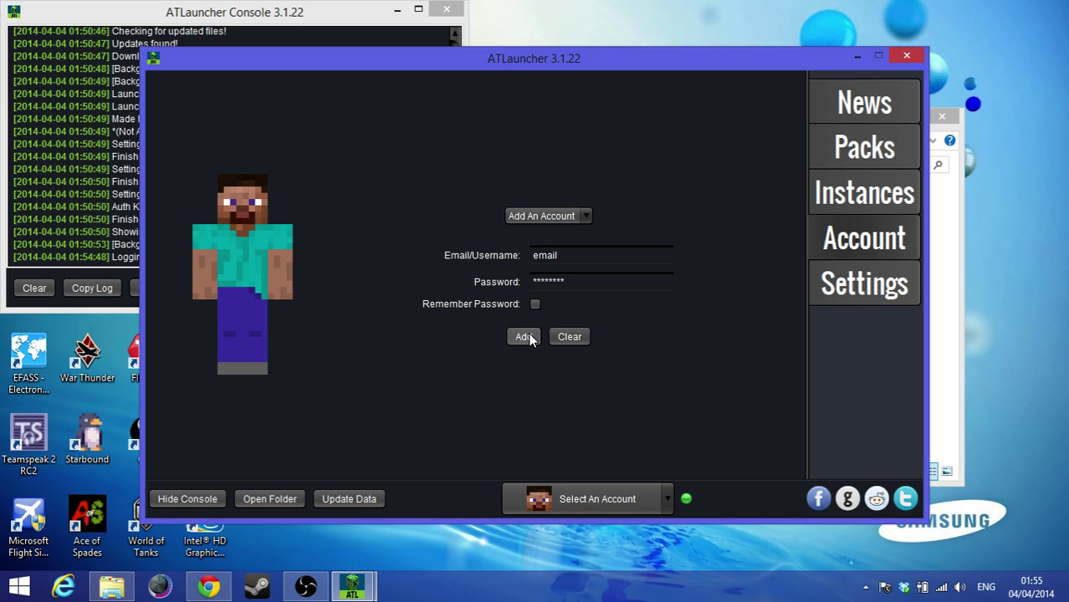
{"action": "left_click", "coordinate": [589, 494]}
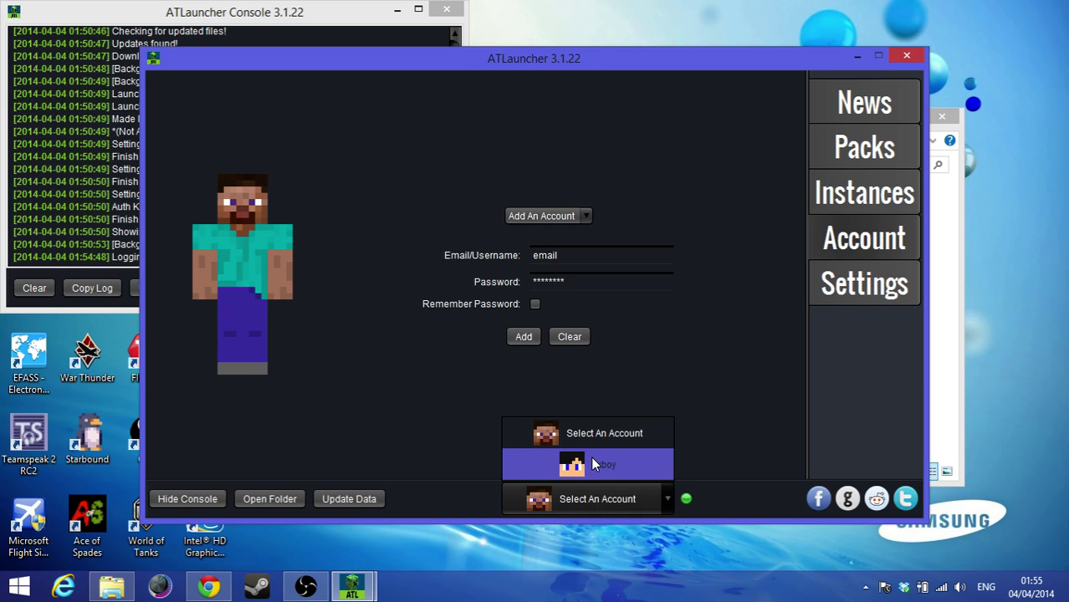
{"action": "left_click", "coordinate": [592, 465]}
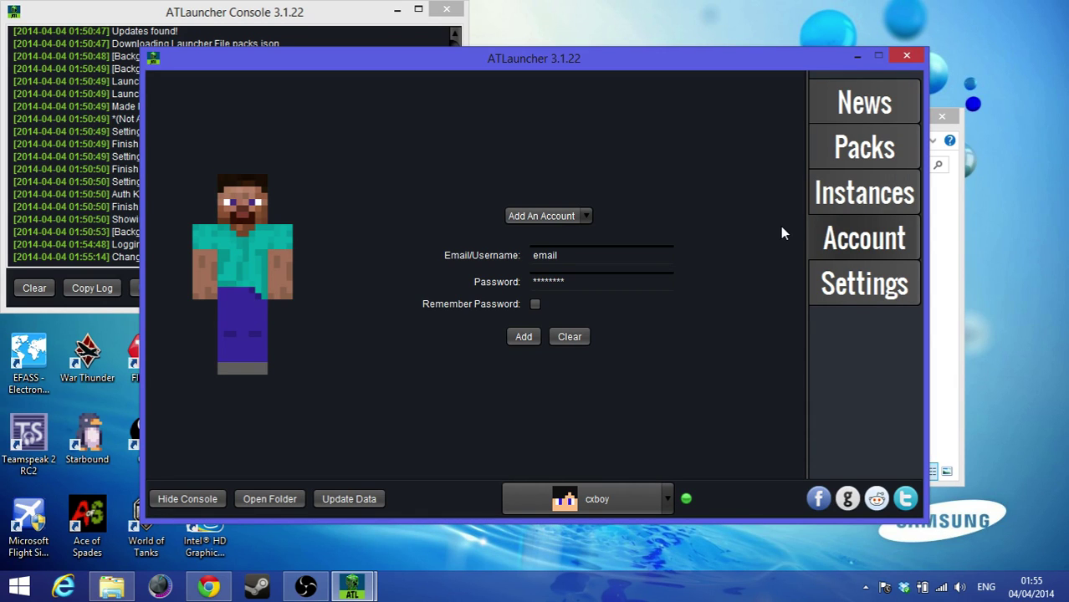
Look through the launcher news, then the list of available modpacks.
{"action": "left_click", "coordinate": [846, 117]}
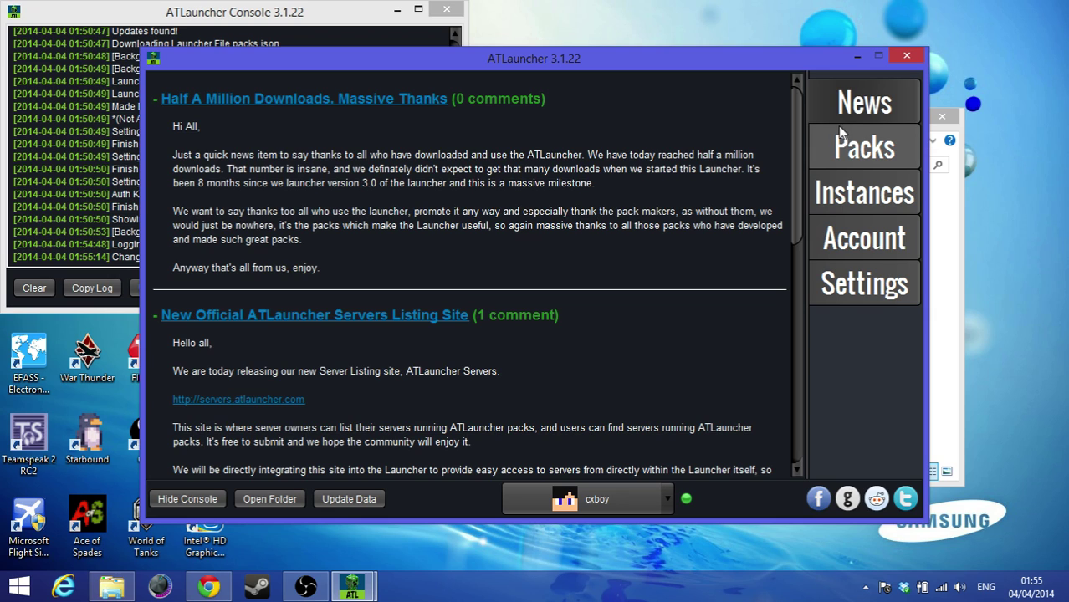
{"action": "left_click", "coordinate": [855, 144]}
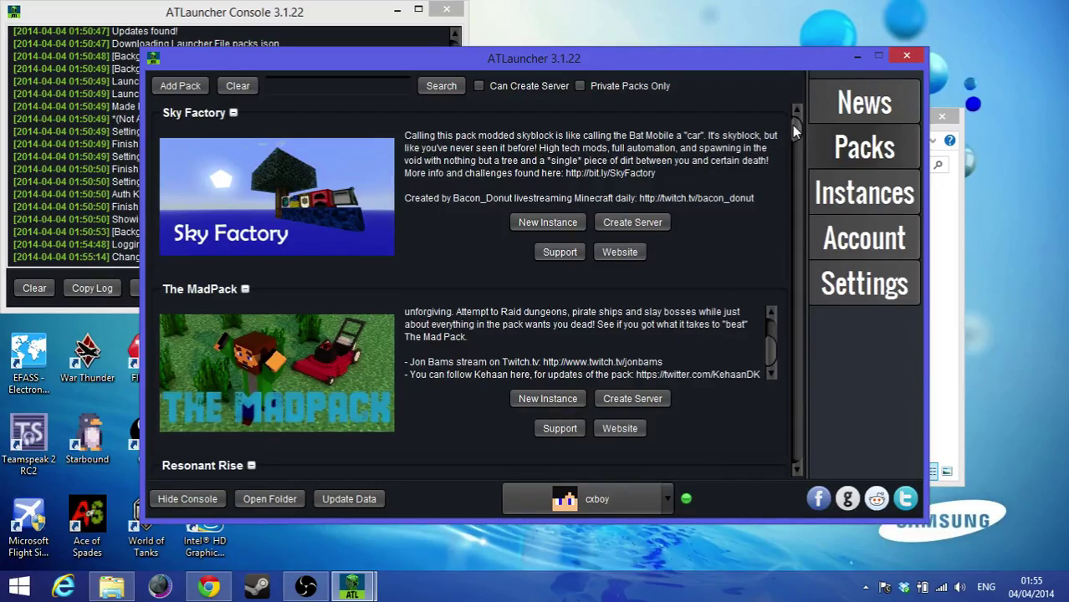
{"action": "mouse_move", "coordinate": [793, 124]}
{"action": "left_mouse_down"}
{"action": "mouse_move", "coordinate": [797, 453]}
{"action": "mouse_move", "coordinate": [795, 124]}
{"action": "left_mouse_up"}
Filter packs by 'vanilla', then view Instances showing Vanilla Overhaul 1.1.2.
{"action": "left_click", "coordinate": [276, 85]}
{"action": "type", "text": "vanilla"}
{"action": "key", "text": "Return"}
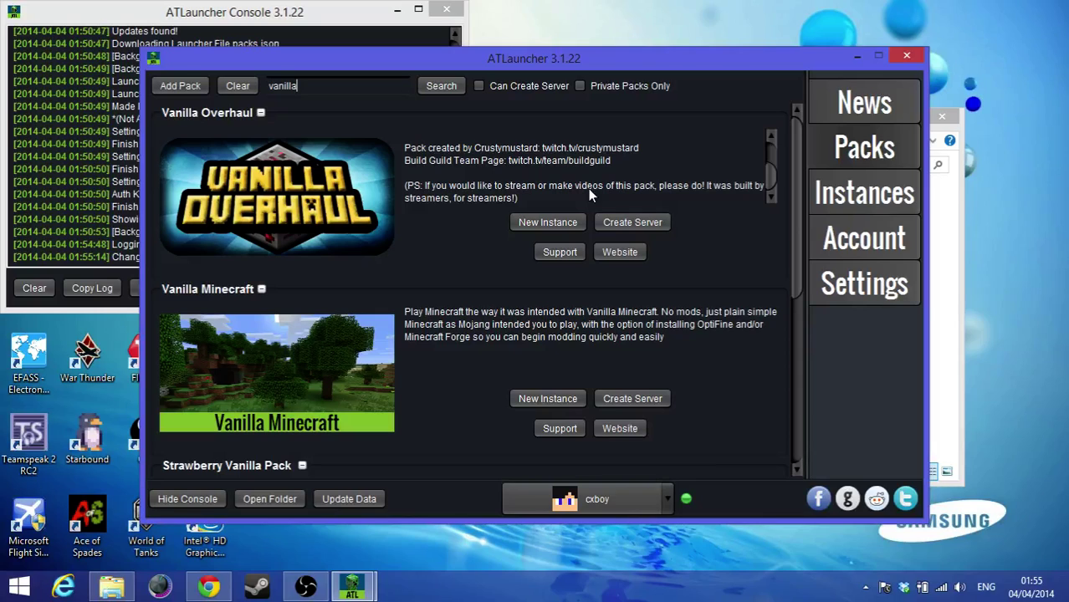
{"action": "left_click", "coordinate": [903, 204]}
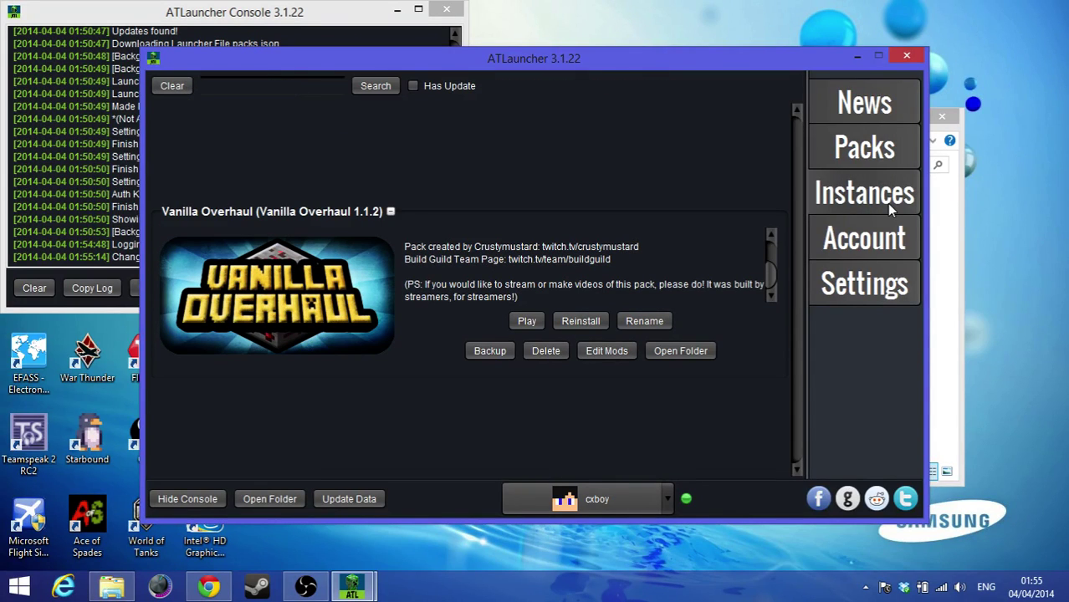